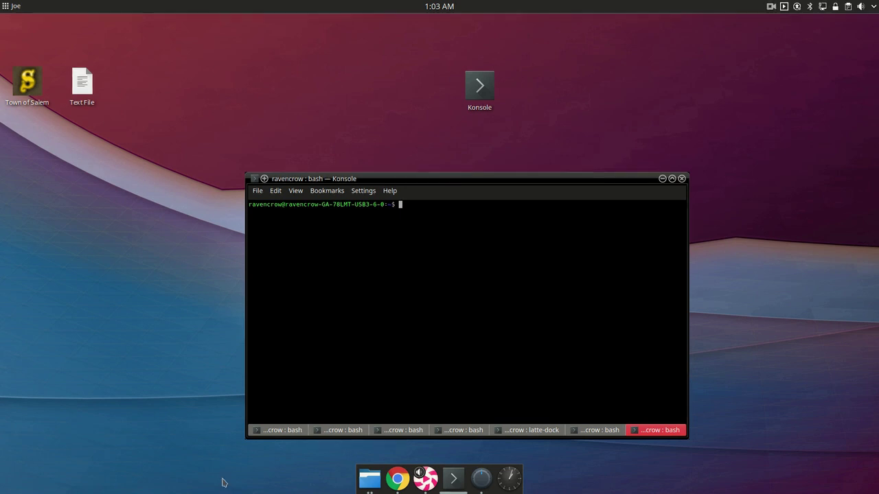
Step: Switch to Chrome and review the Lutris downloads page with its Ubuntu install commands and Wine Staging advice
left_click(398, 478)
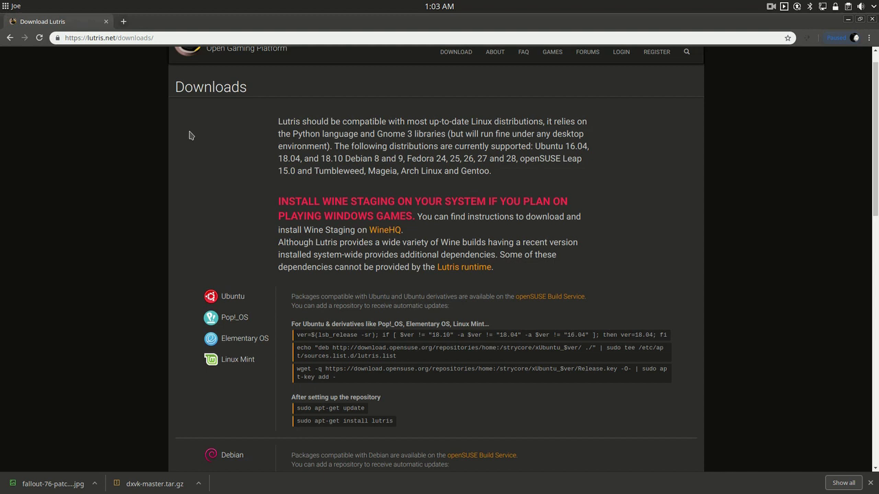
scroll(515, 162, "up", 1)
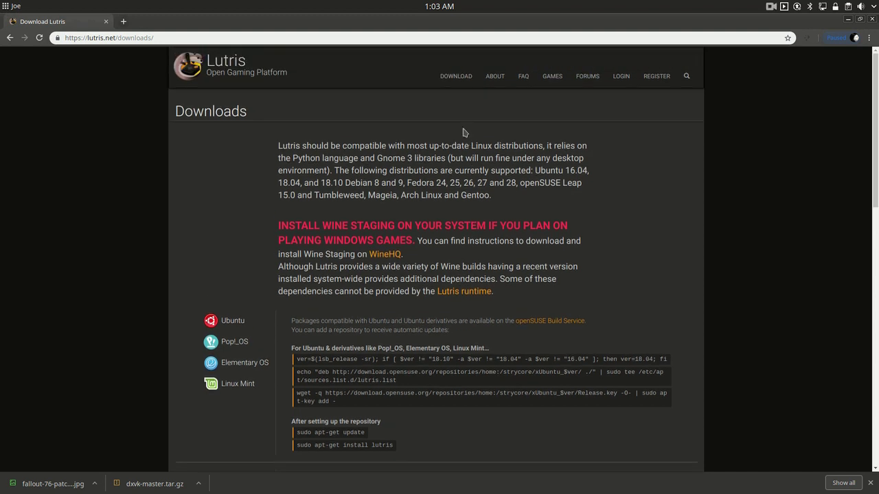
left_click(456, 81)
scroll(203, 222, "down", 2)
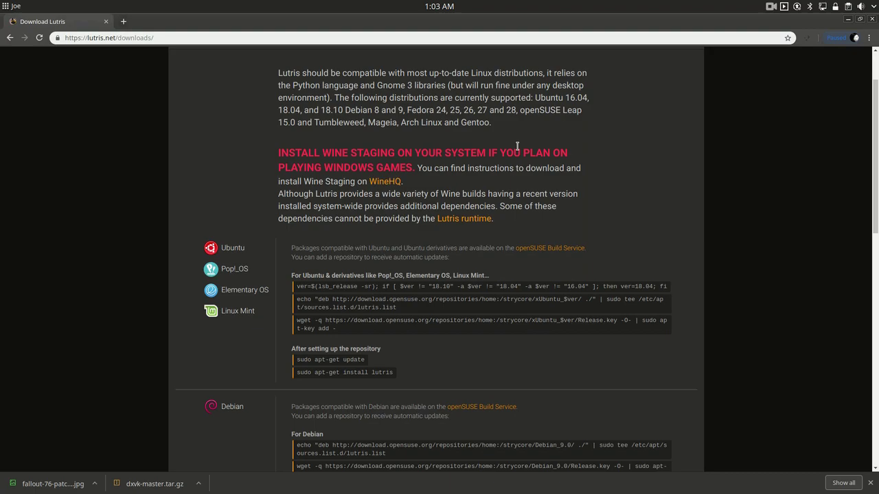
left_click(849, 19)
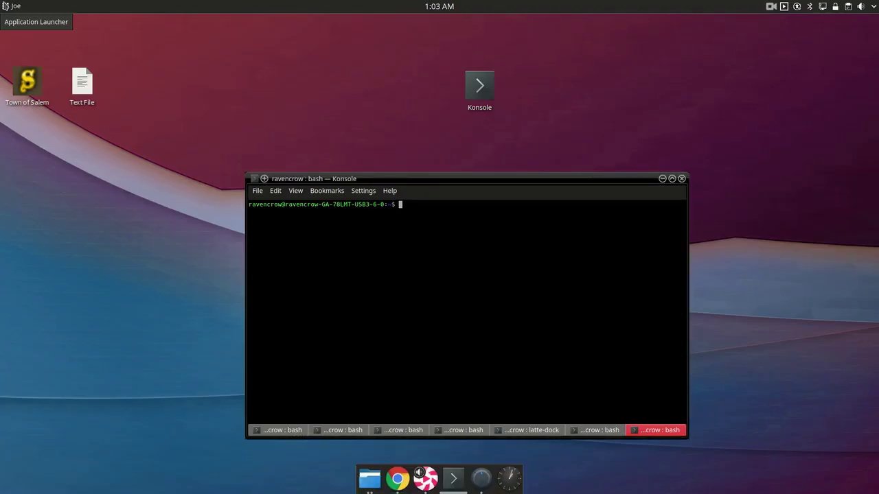
Step: Launch Lutris and start adding a new game
left_click(3, 6)
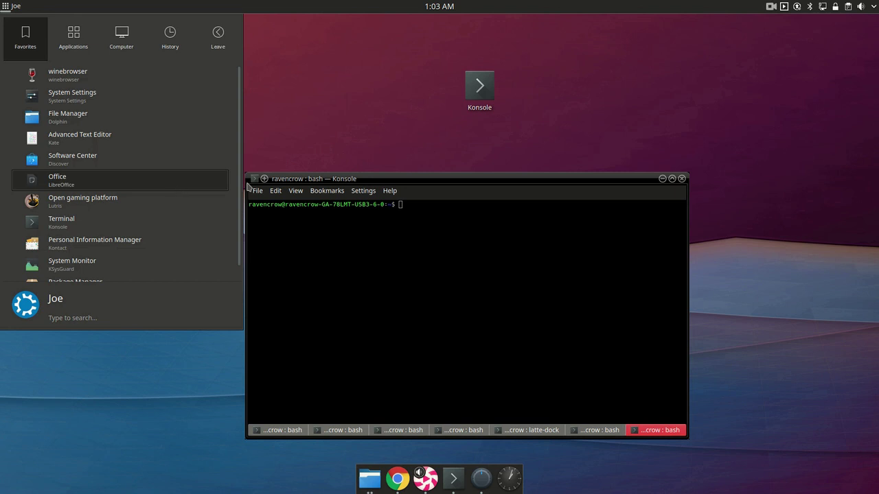
left_click(173, 201)
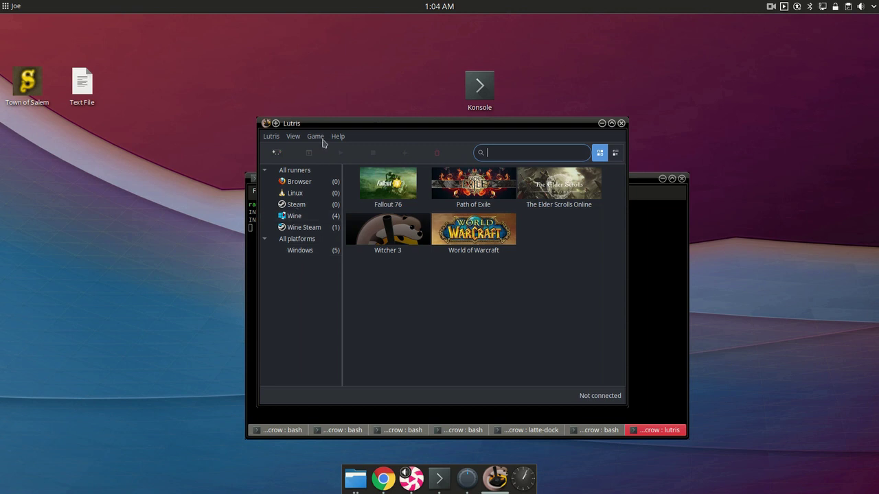
left_click(322, 140)
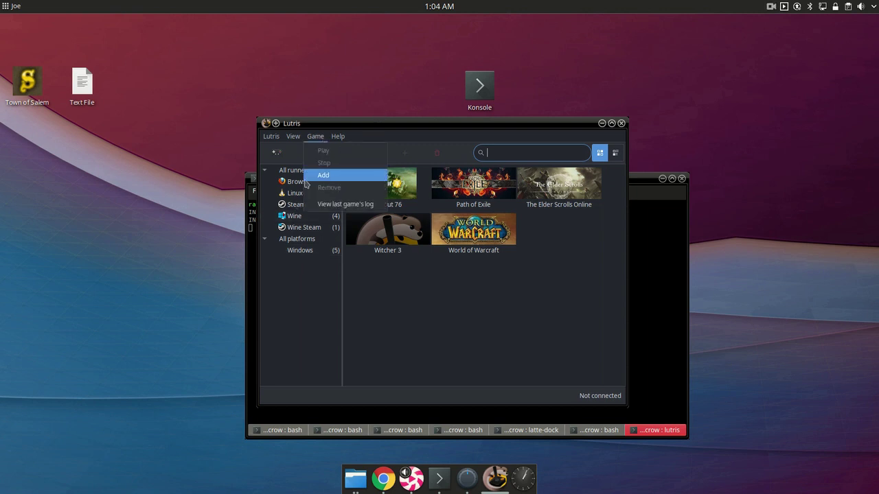
left_click(323, 176)
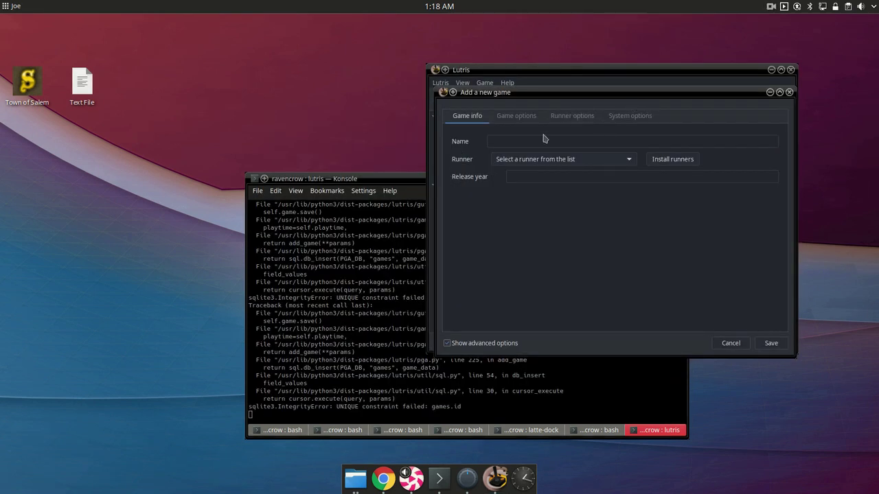
Step: Name the new game Fallout76 and set its runner to Wine (Runs Windows games)
left_click(532, 141)
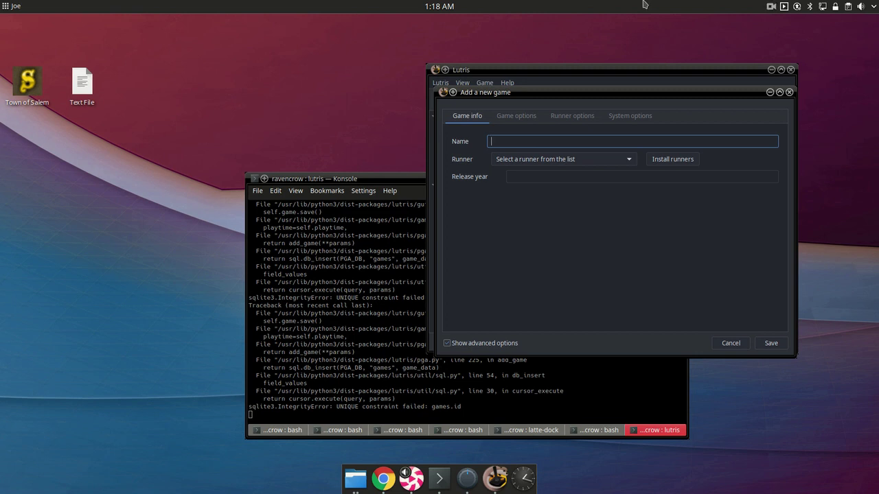
type("Fallout76")
left_click(543, 164)
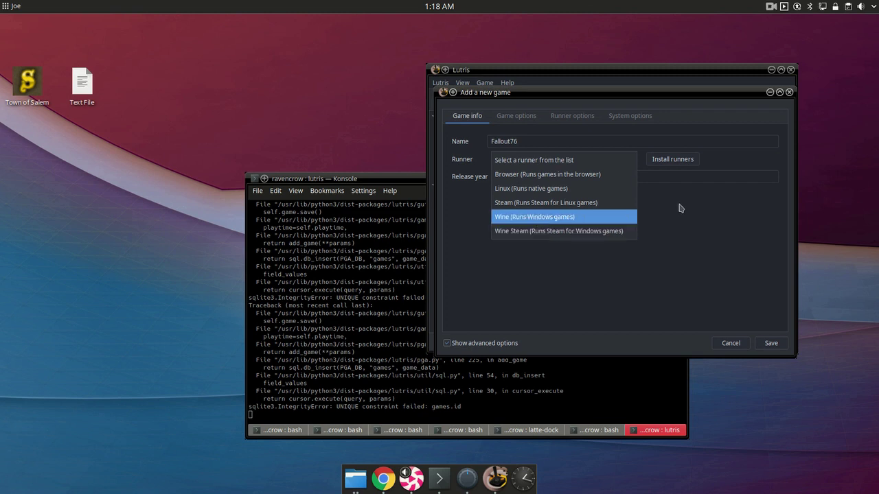
key("Return")
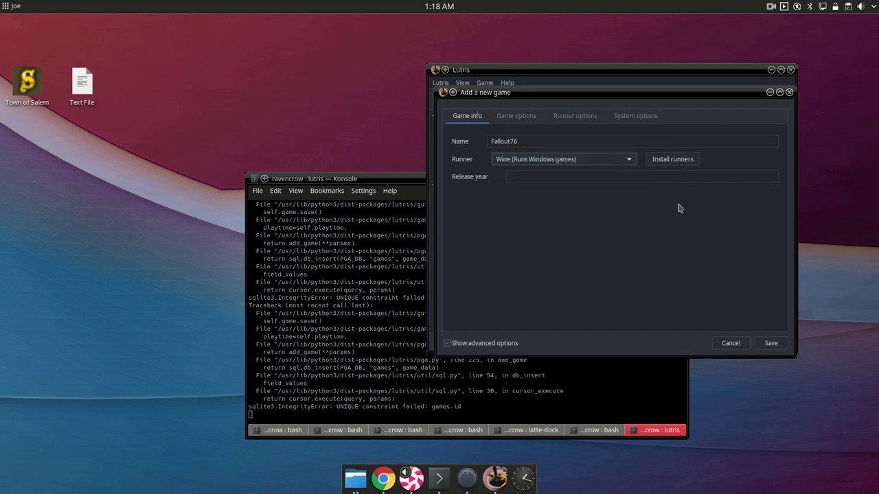
Step: Ensure tkg-protonified-3.21 is ticked in the Wine runner's version management, and close the runner manager
left_click(671, 165)
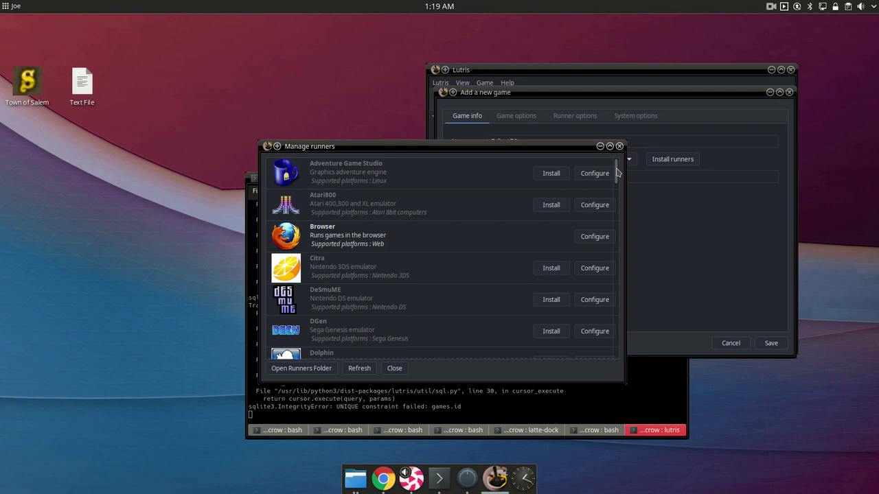
left_click_drag(617, 172, 634, 353)
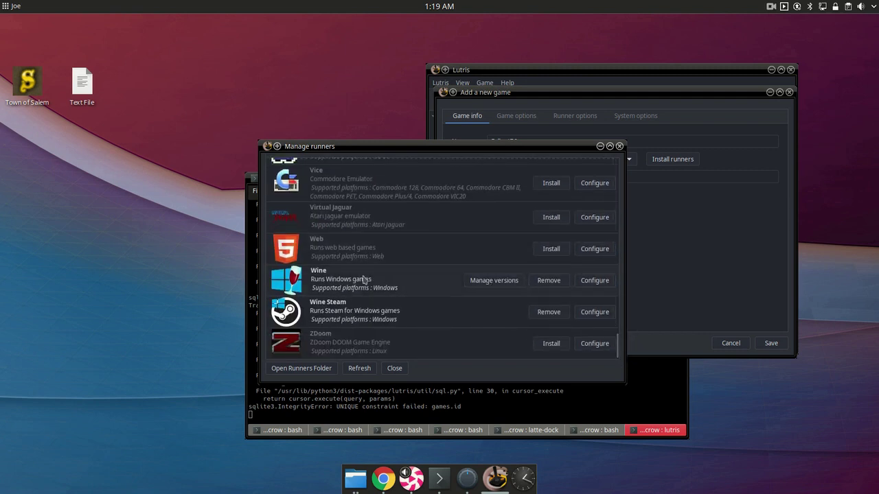
left_click(494, 281)
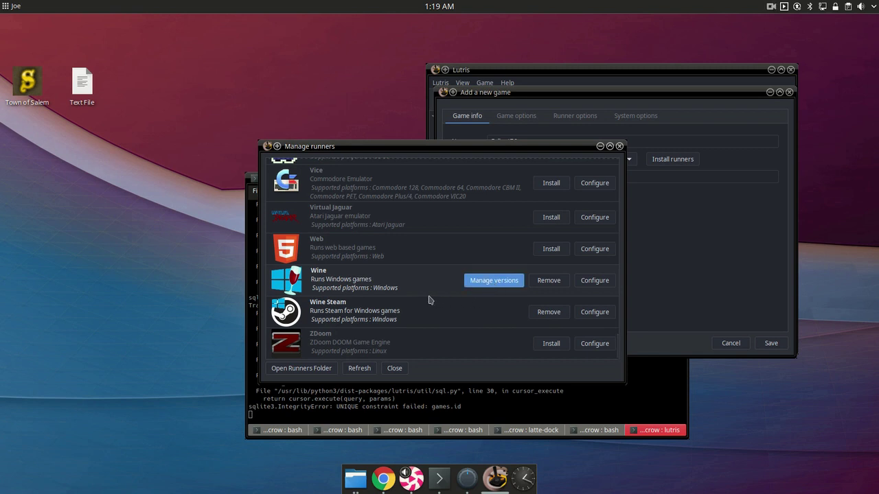
left_click(486, 282)
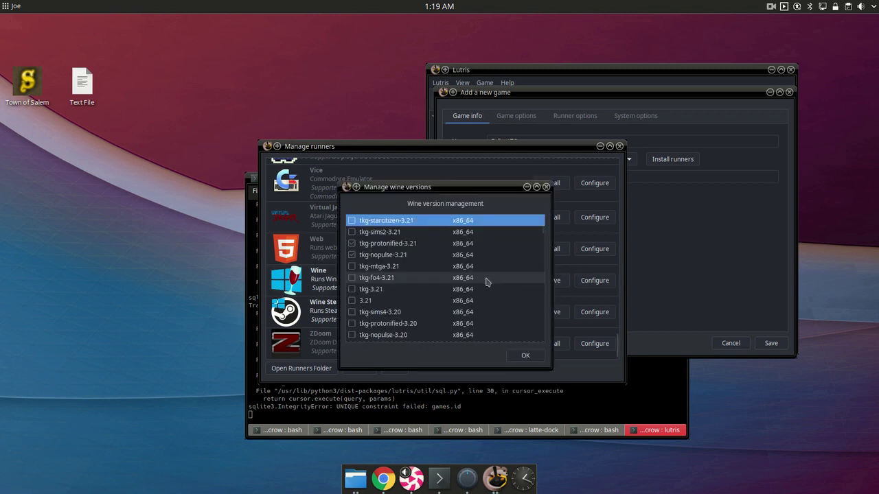
left_click(388, 248)
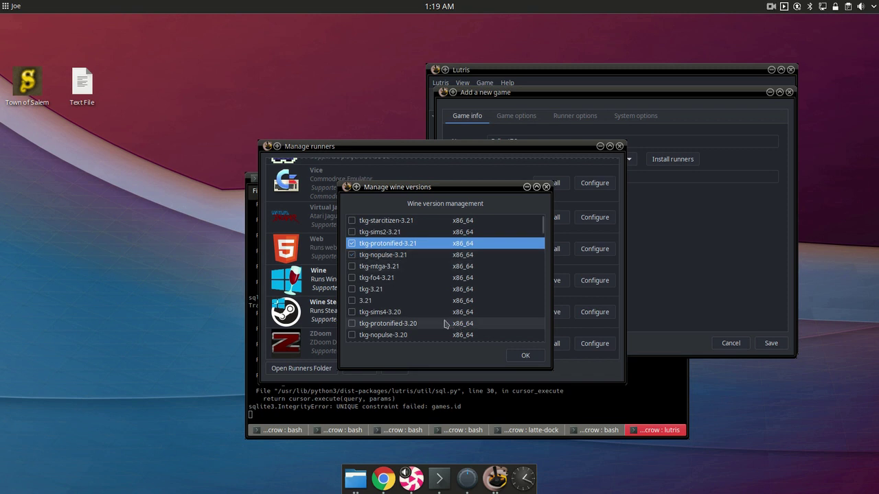
left_click(353, 245)
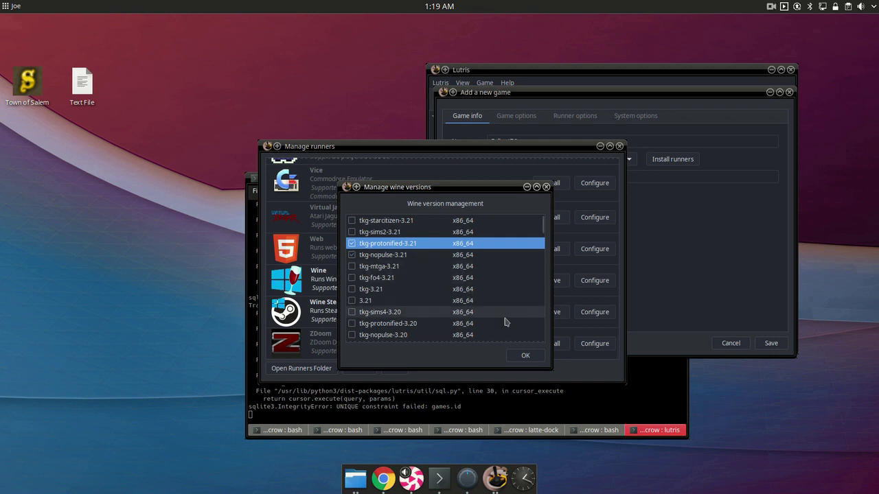
left_click(524, 358)
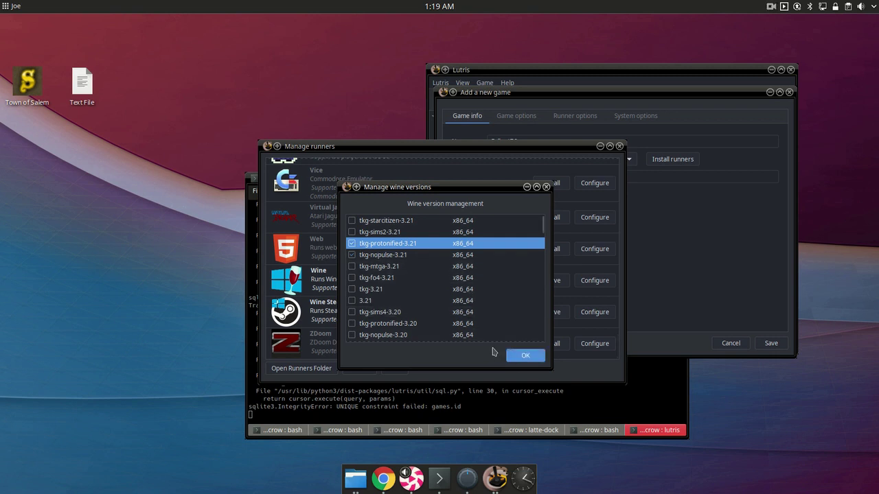
left_click(620, 146)
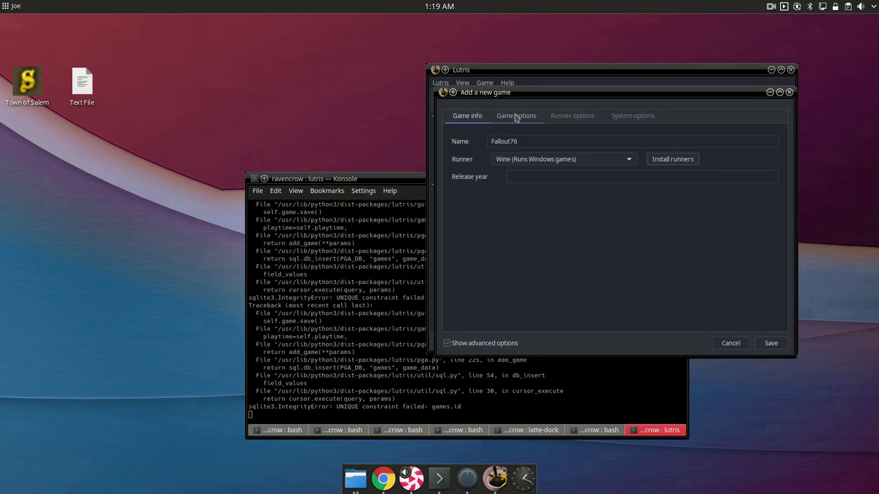
Step: Set the game's executable to Fallout76.exe in Program Files (x86)/Bethesda.net Launcher/games/Fallout76 on the Windows drive
left_click(515, 120)
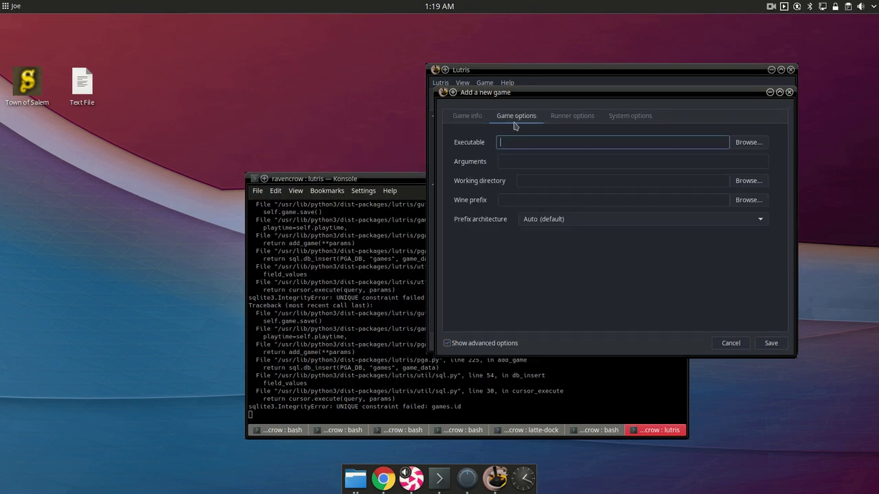
left_click(754, 144)
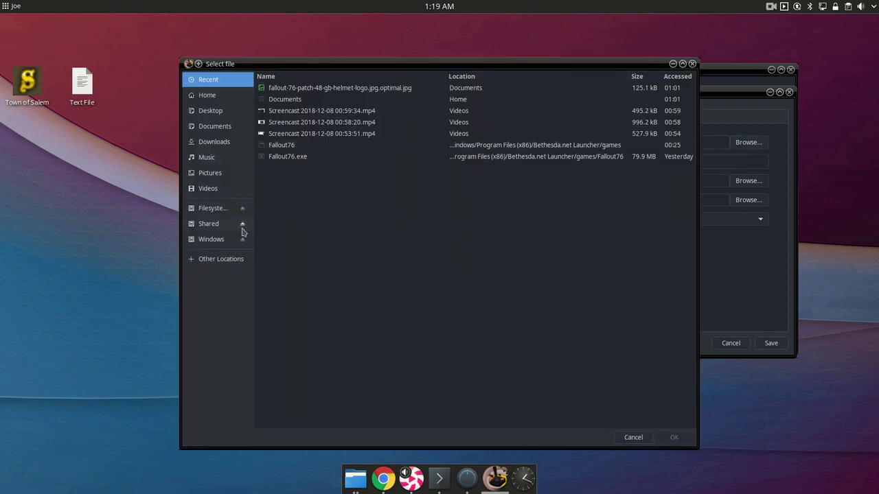
left_click(213, 239)
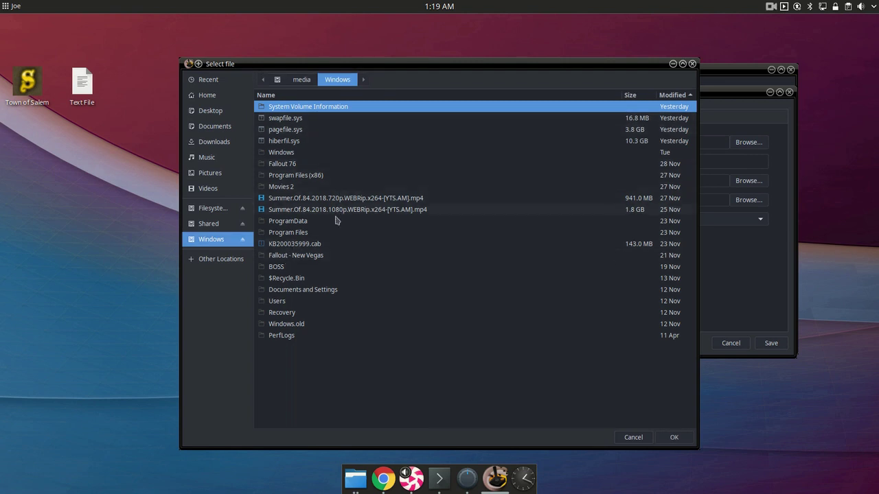
left_click(289, 234)
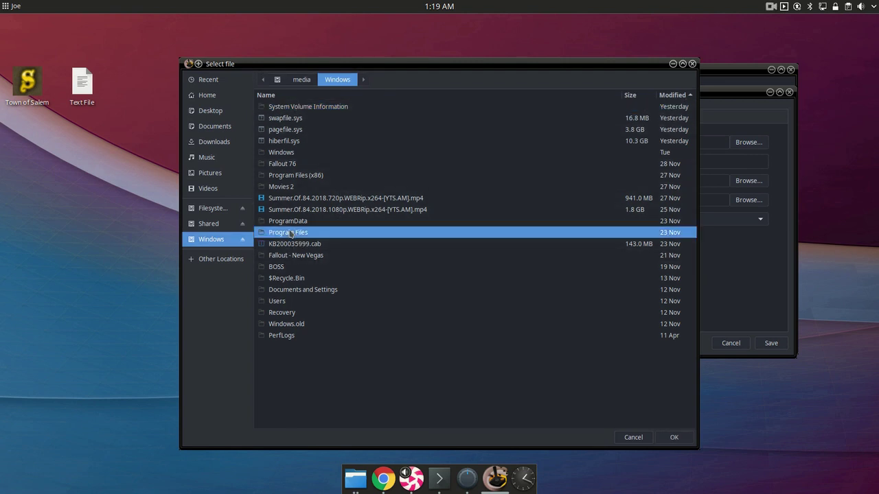
double_click(294, 177)
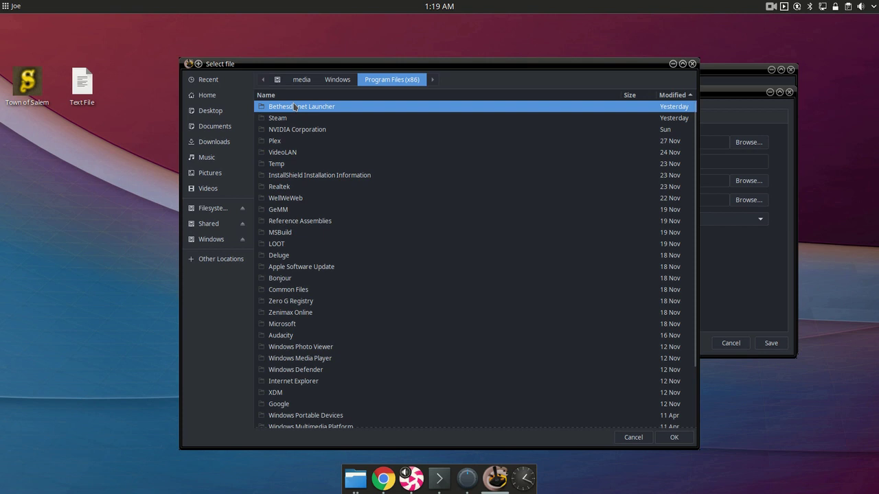
double_click(301, 108)
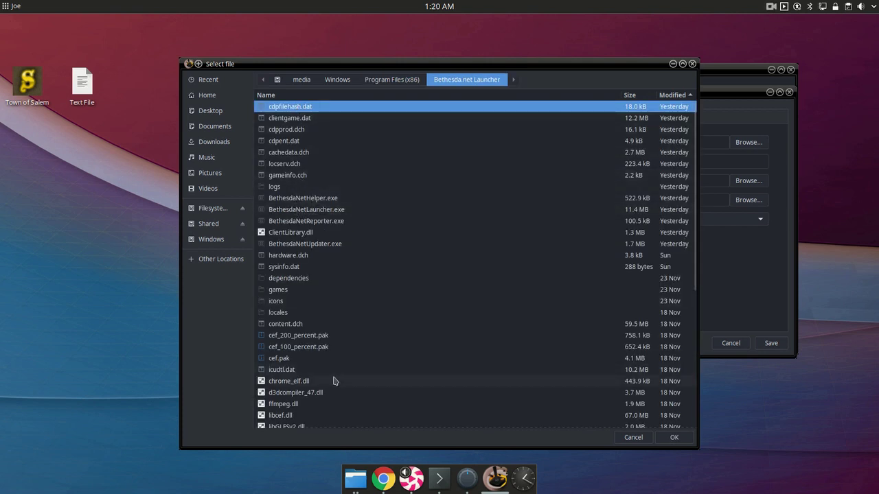
double_click(280, 289)
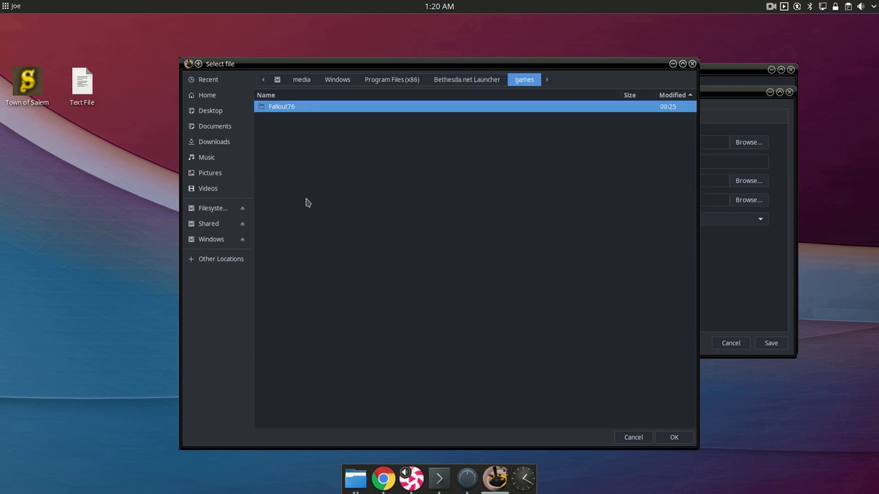
double_click(290, 109)
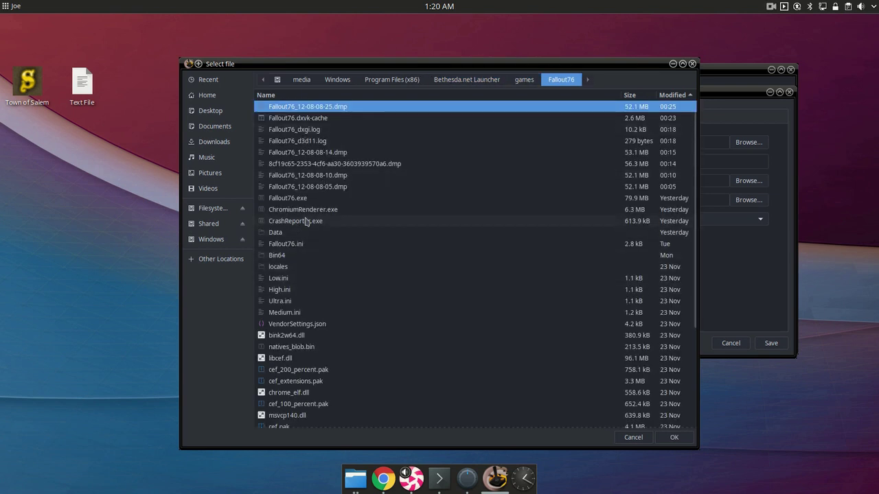
double_click(295, 198)
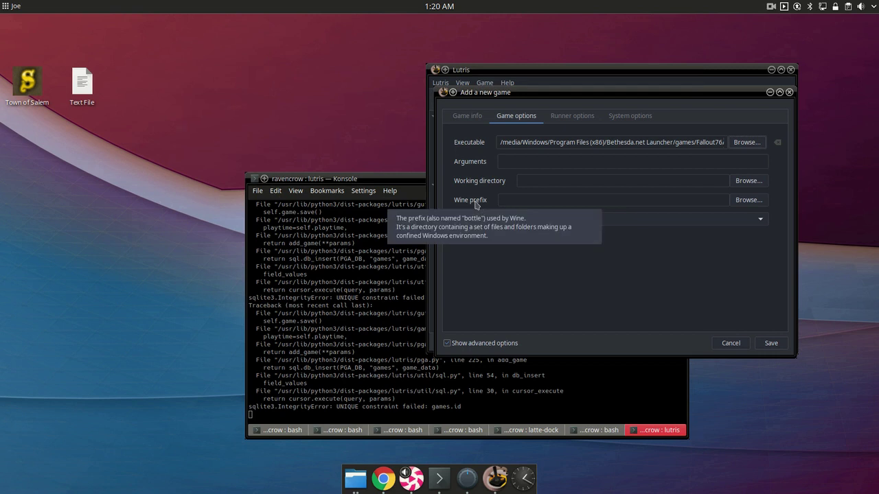
Step: Set the game's Wine prefix to the Documents folder
left_click(748, 200)
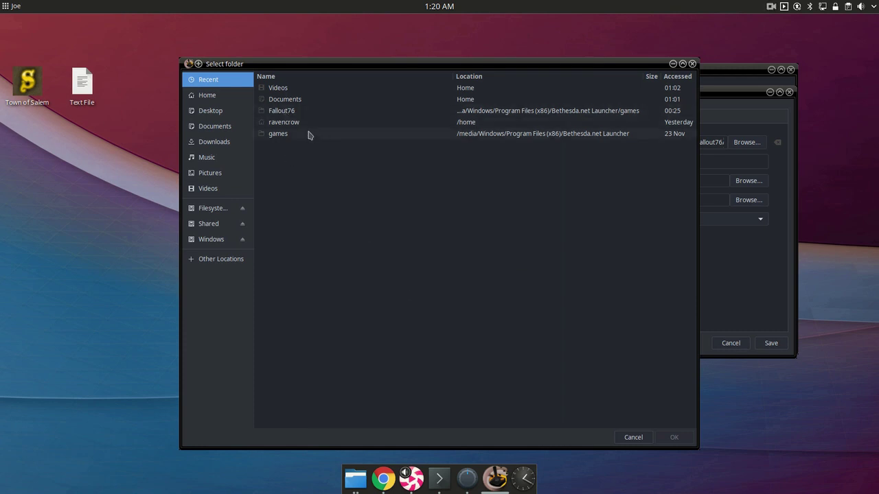
left_click(221, 127)
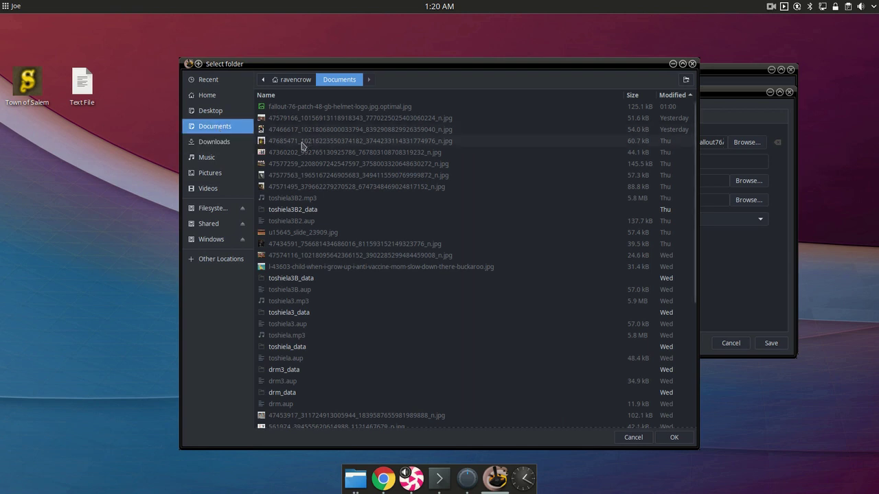
left_click(672, 437)
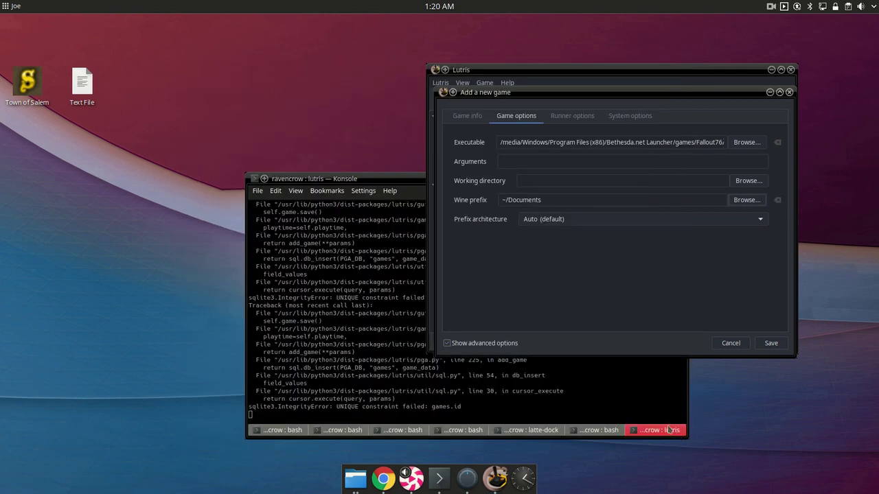
Step: Choose tkg-protonified-3.21-x86_64 as the game's Wine version and enable DXVK in the runner options
left_click(566, 117)
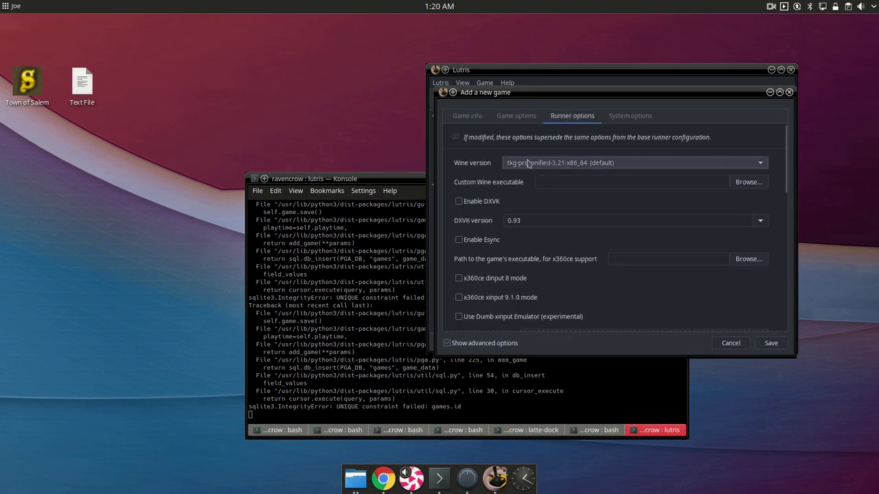
left_click(529, 163)
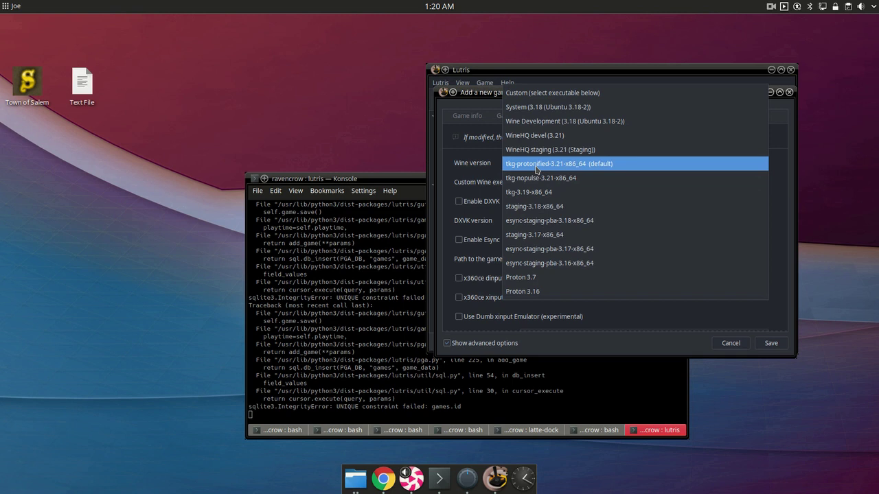
left_click(537, 167)
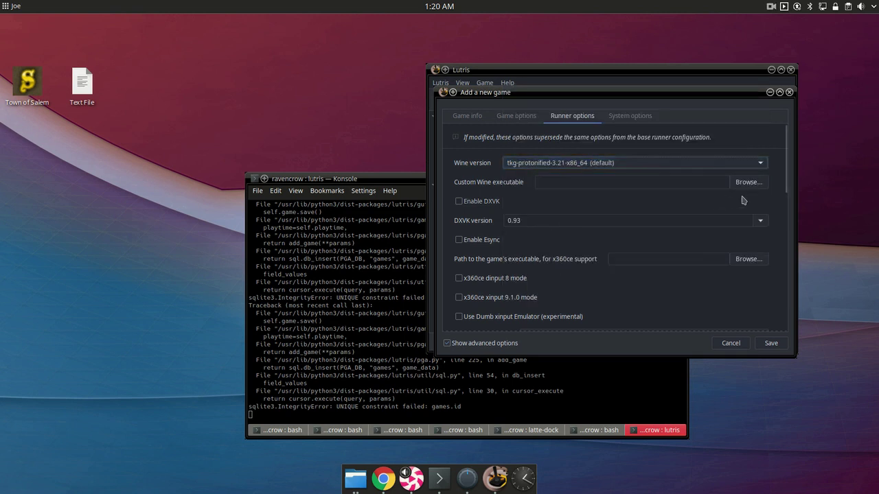
left_click(472, 202)
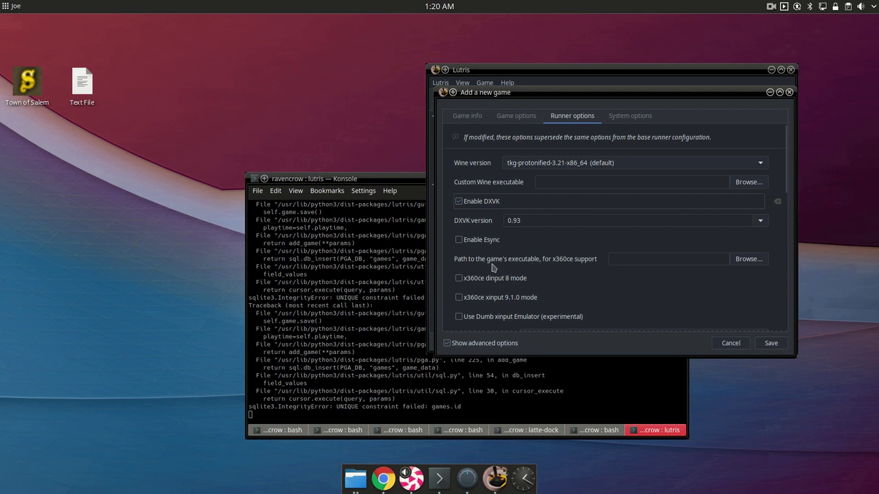
Step: Enable x360ce dinput 8 mode in the runner options, leave the system options at their defaults, and save the new game
scroll(506, 269, "down", 3)
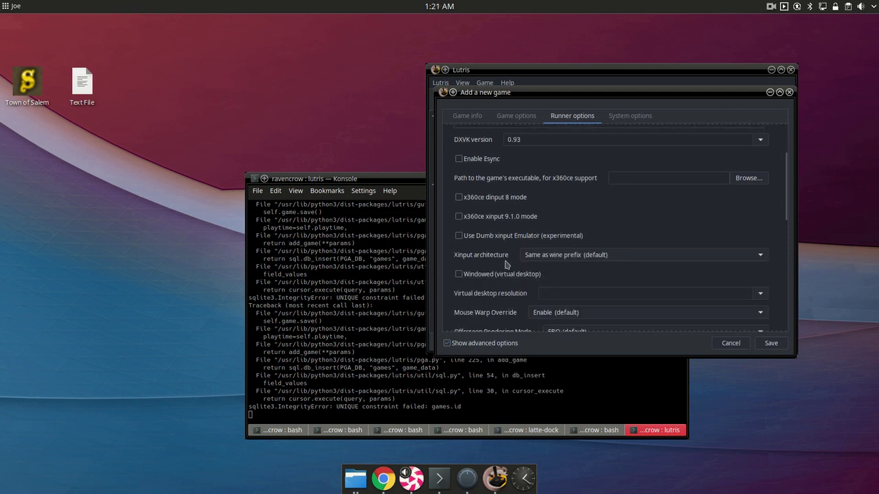
left_click(486, 199)
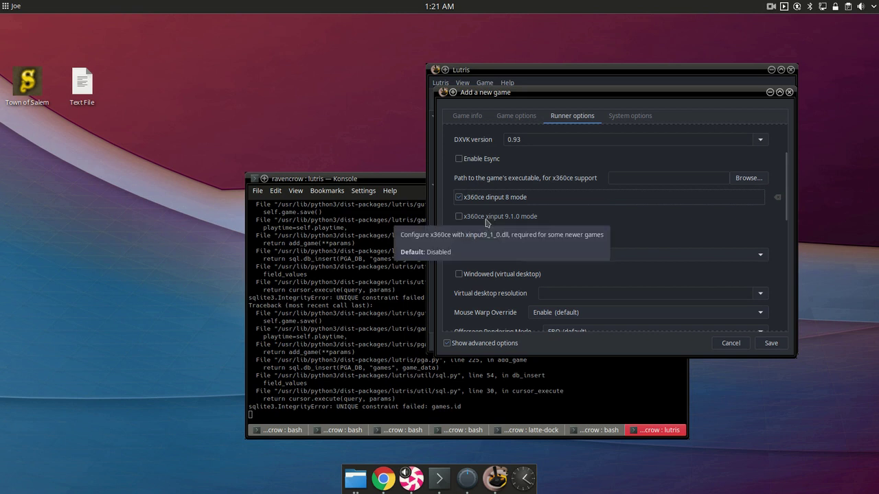
scroll(495, 258, "down", 8)
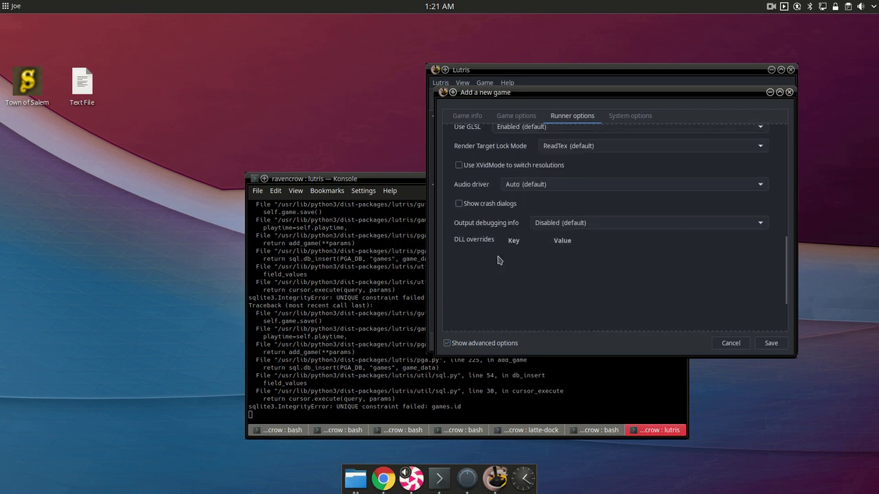
left_click(621, 116)
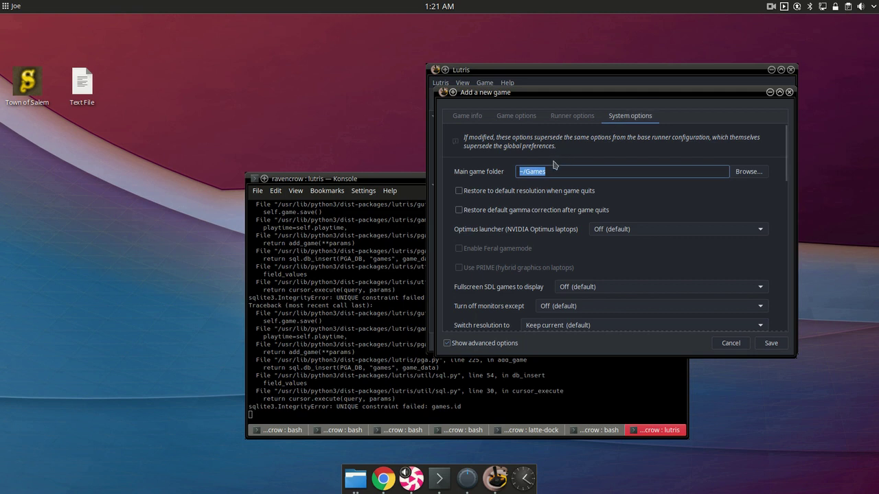
scroll(545, 250, "down", 15)
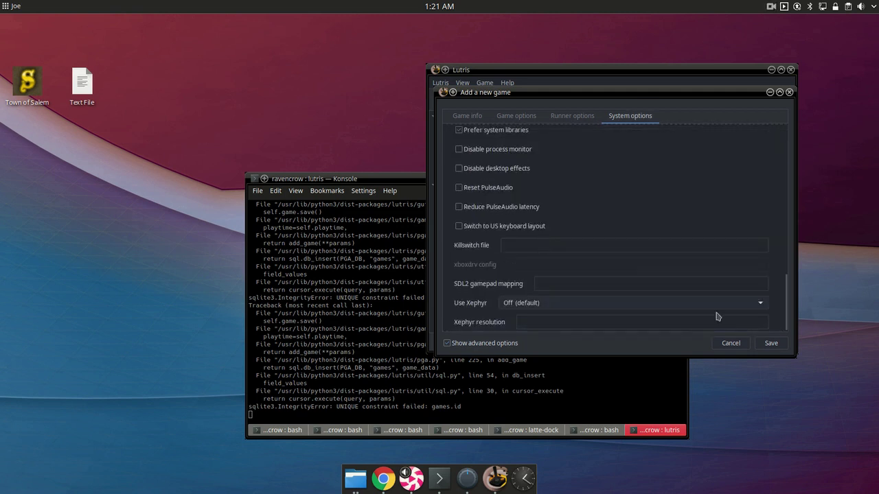
left_click(773, 344)
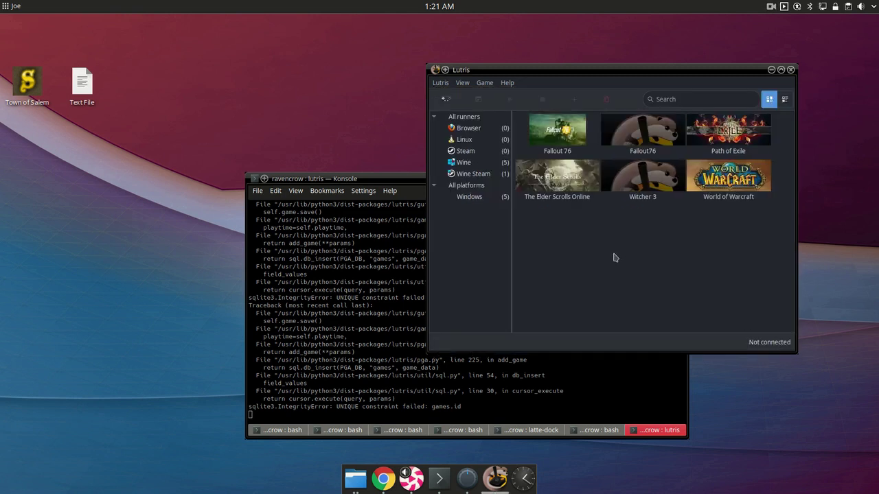
Step: Launch the Fallout76 entry from the game library and install the Wine Mono package it needs
left_click(650, 131)
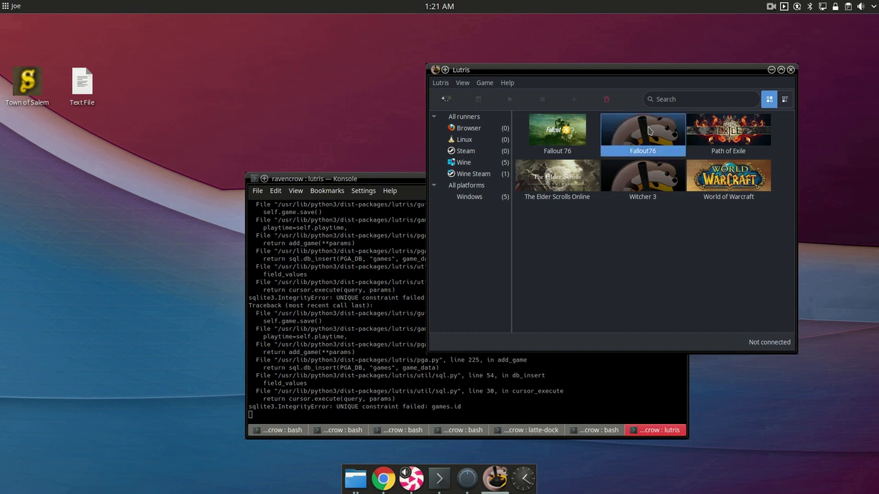
right_click(650, 130)
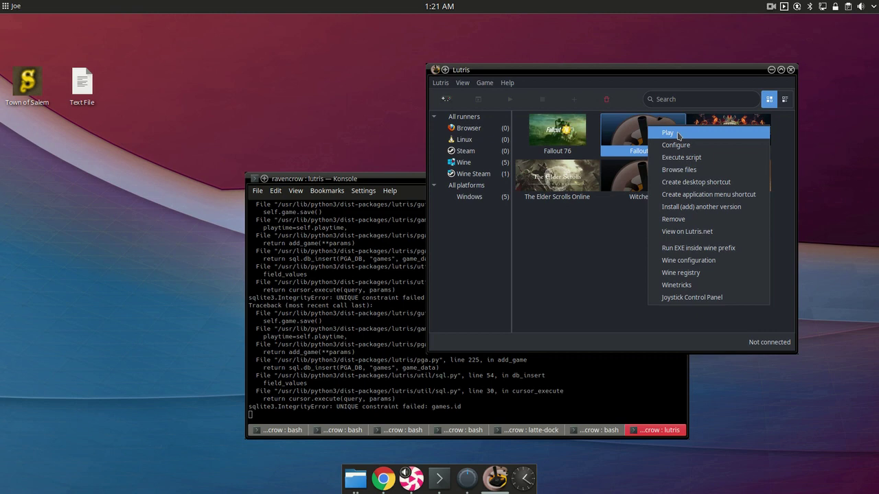
left_click(677, 135)
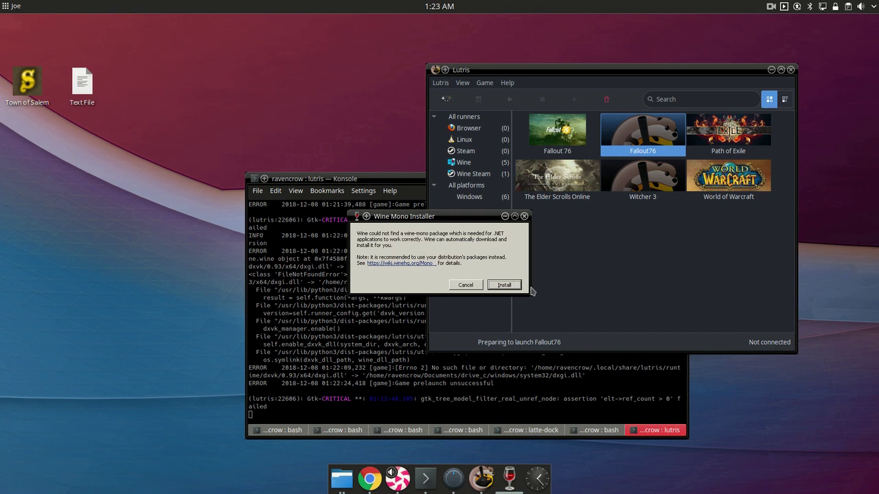
left_click(508, 285)
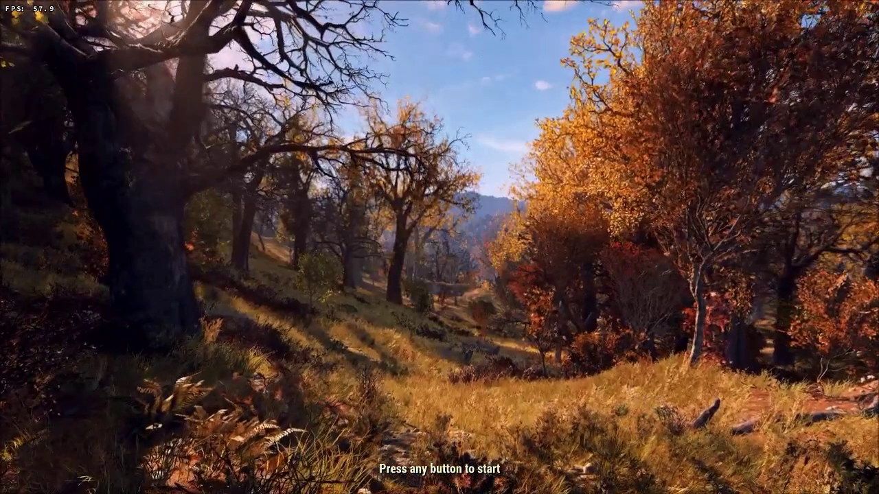
Step: Proceed past the Fallout 76 title screen and sign in to Bethesda.net with the account password
key("Return")
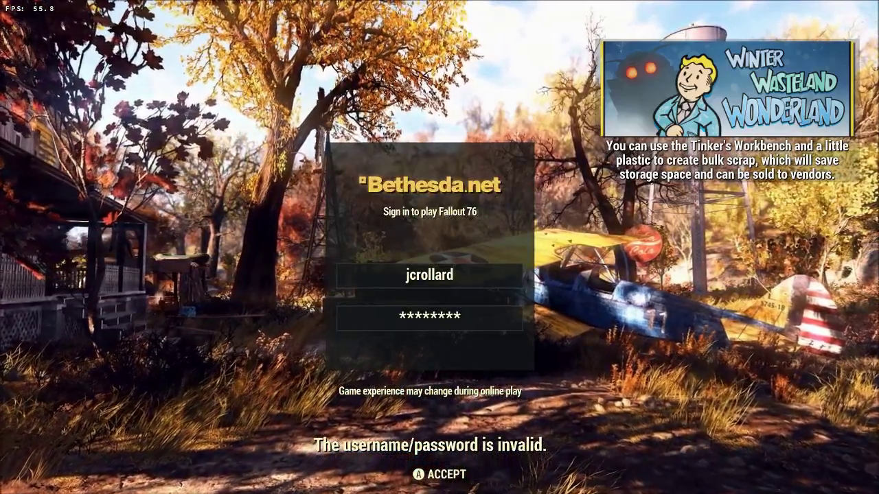
type("6")
key("Return")
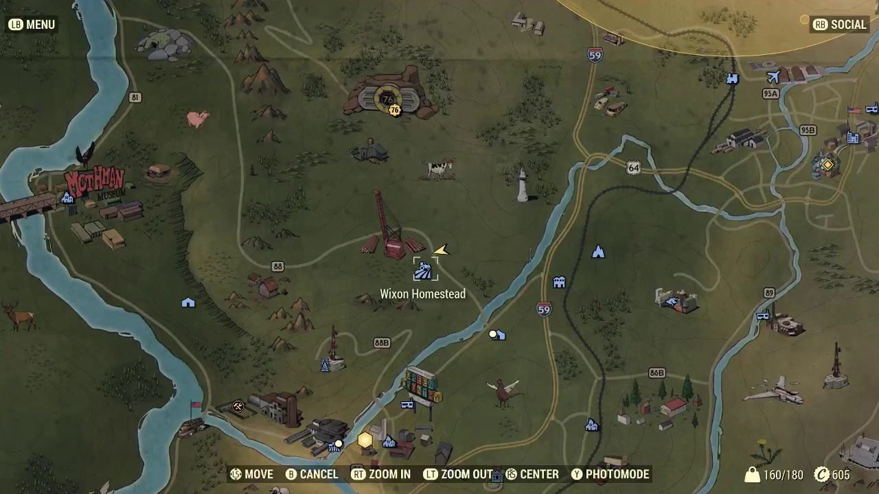
key("Escape")
key("Down")
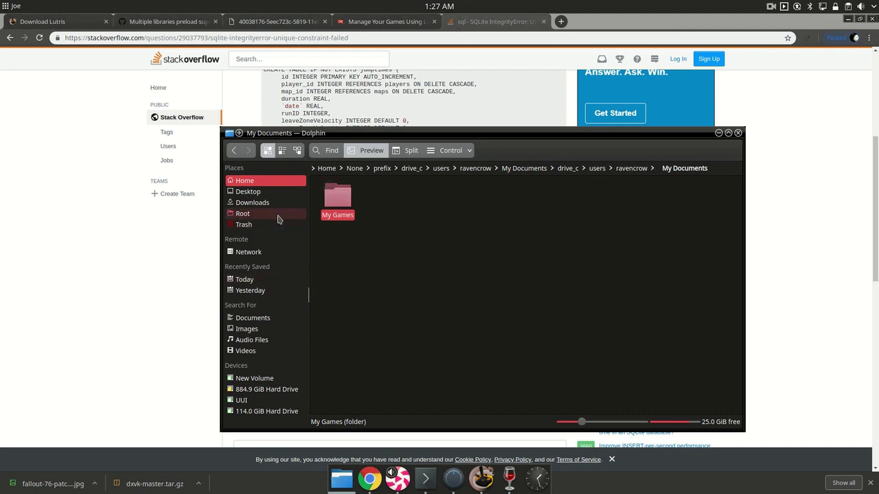
Step: In the Dolphin file manager, go to Documents/FALLOUT/drive_c/users, then the user's My Documents/My Games/Fallout 76 folder
left_click(261, 182)
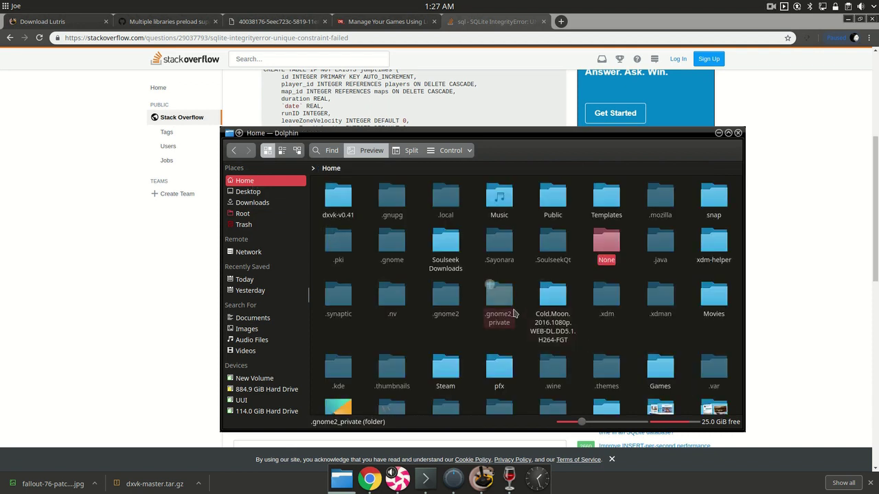
scroll(457, 320, "down", 3)
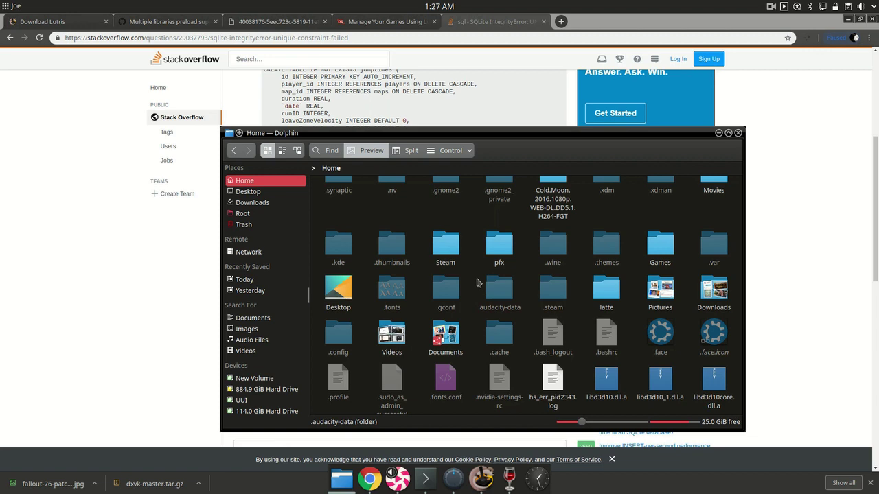
left_click(447, 332)
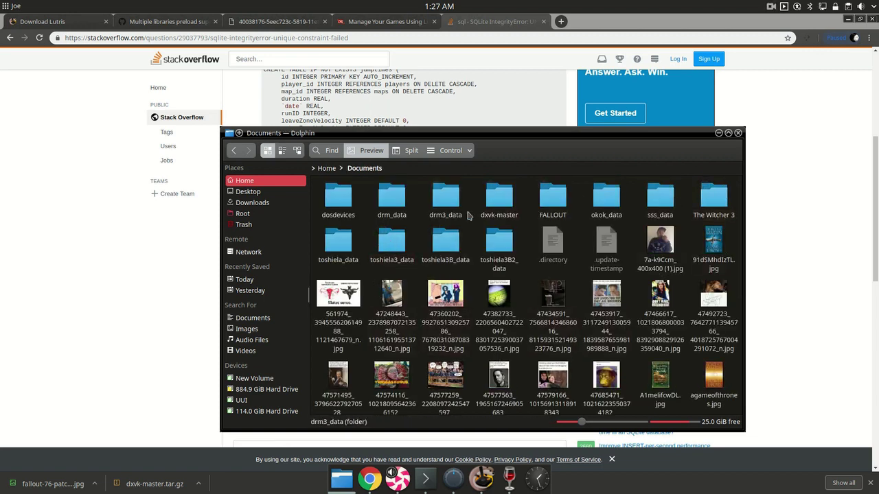
left_click(547, 196)
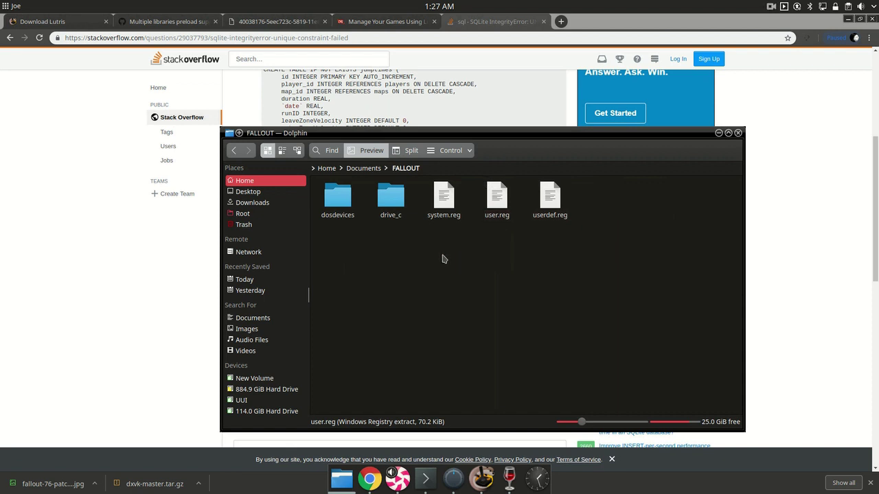
left_click(388, 206)
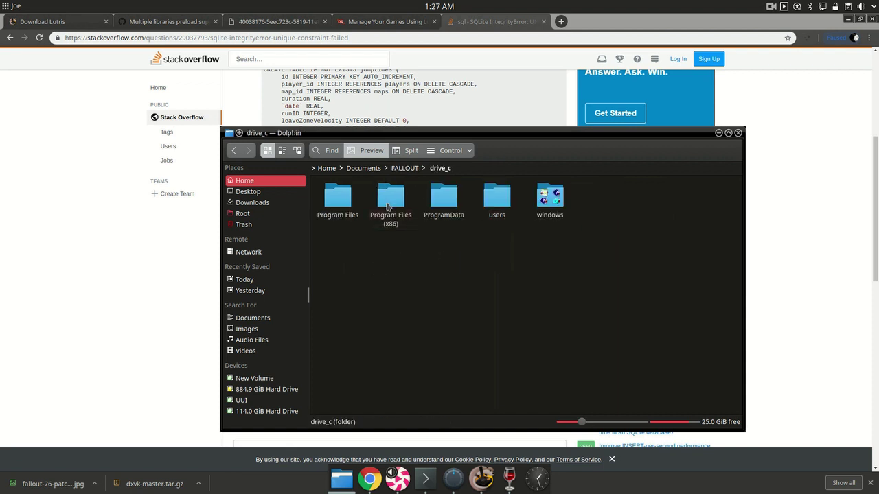
left_click(503, 204)
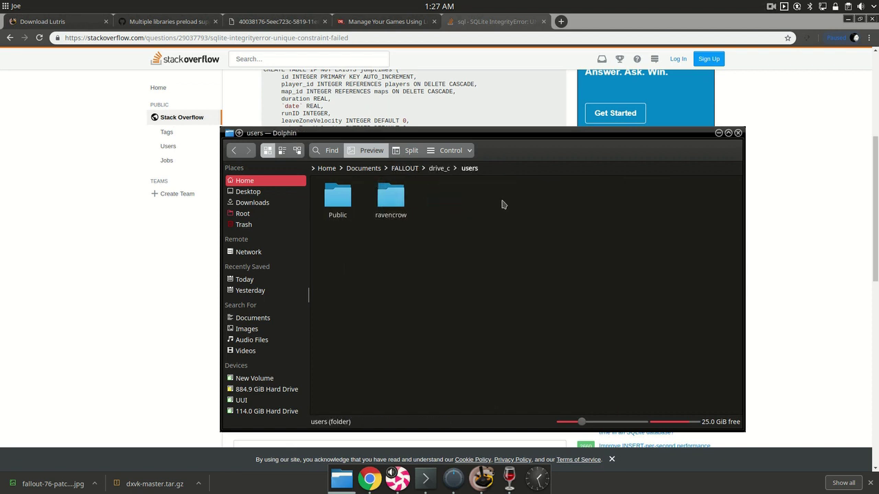
left_click(389, 204)
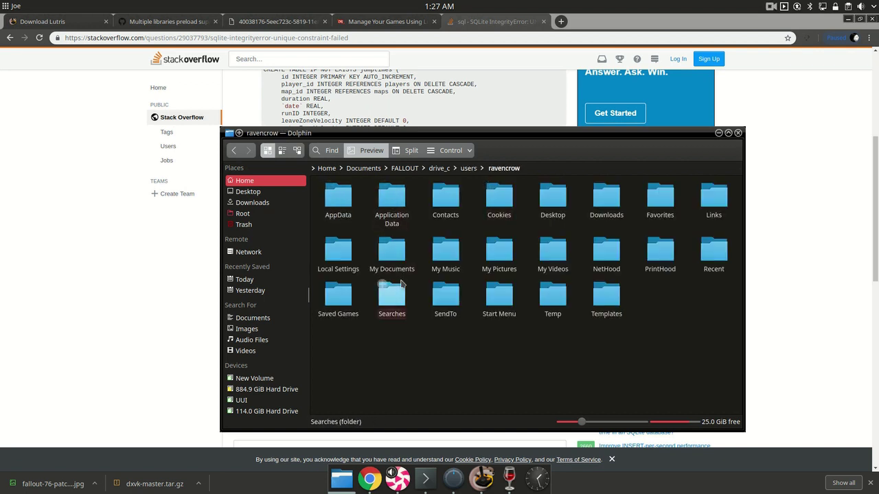
left_click(386, 261)
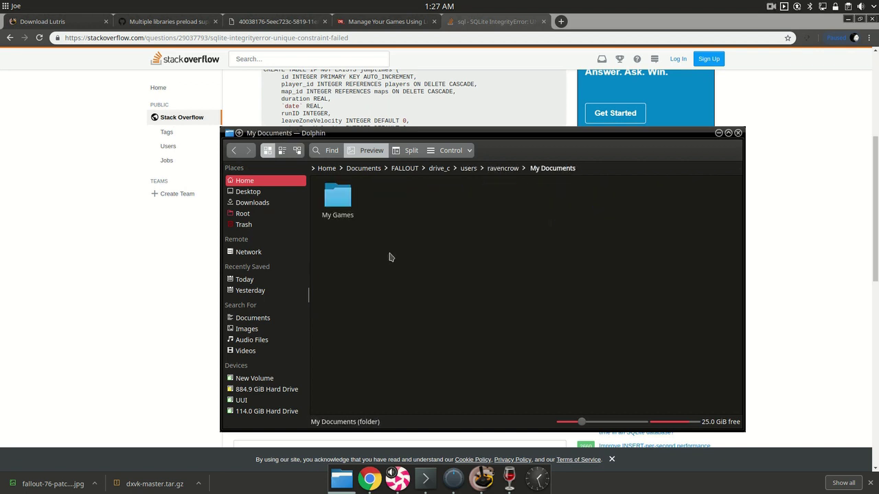
left_click(338, 202)
left_click(338, 203)
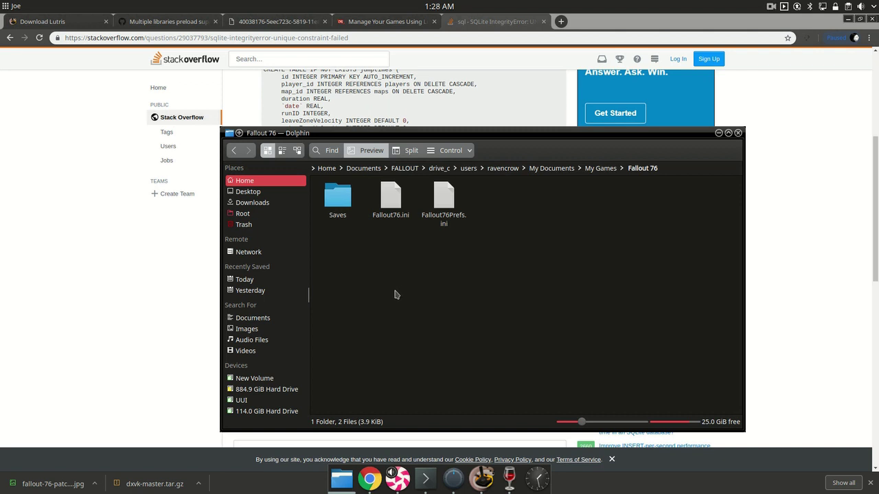
Step: Move the Fallout 76 folder window aside and paste the copied Fallout76Custom.ini into that folder
left_click(391, 432)
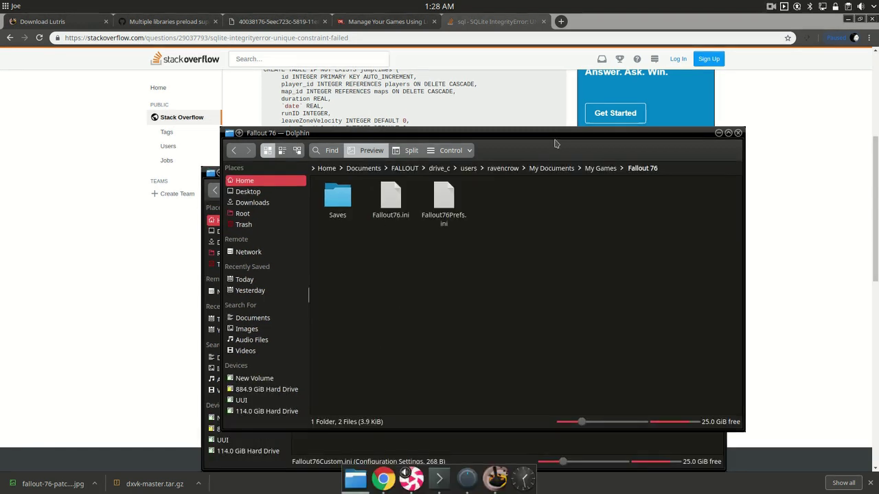
left_click_drag(526, 141, 445, 177)
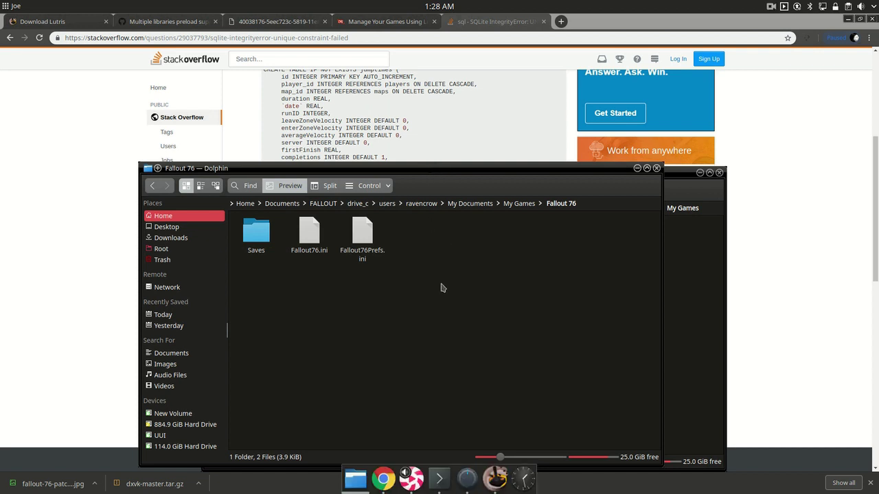
right_click(433, 260)
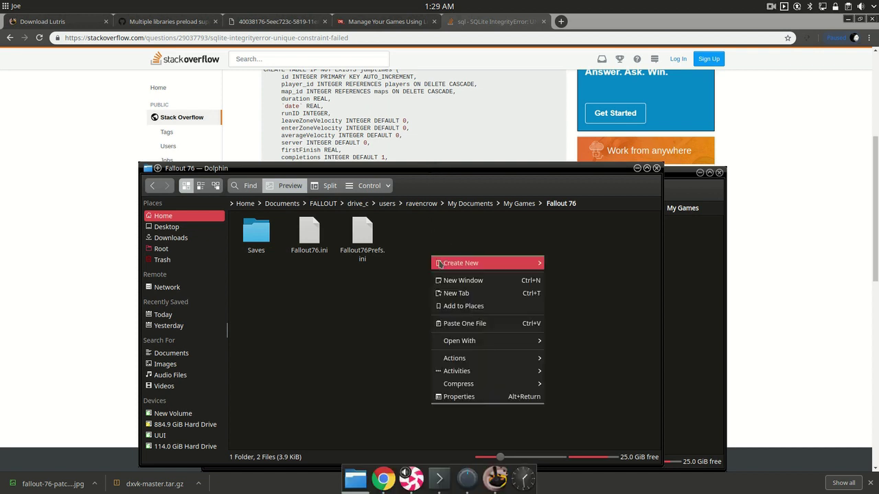
left_click(468, 327)
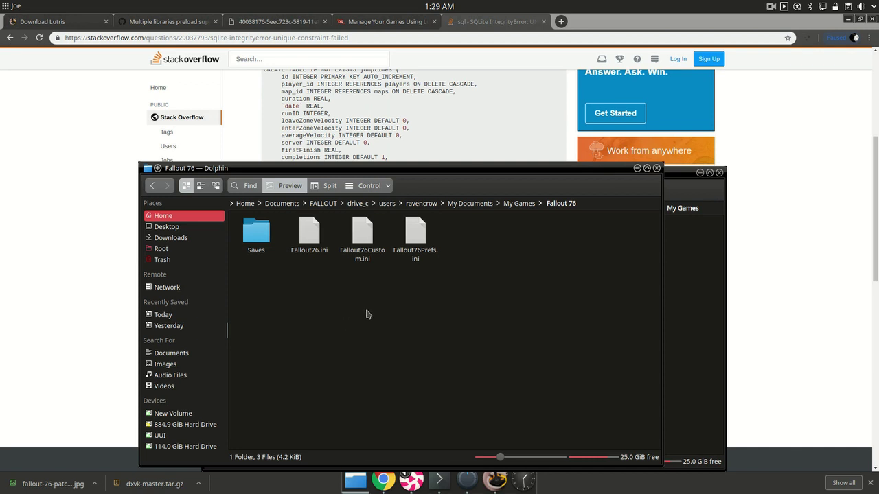
Step: Open Fallout76Custom.ini with the Kate text editor
right_click(369, 255)
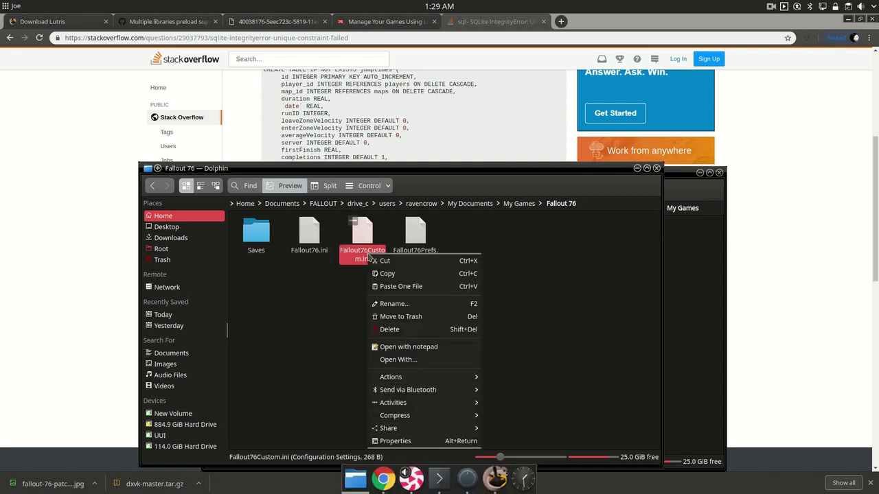
left_click(440, 359)
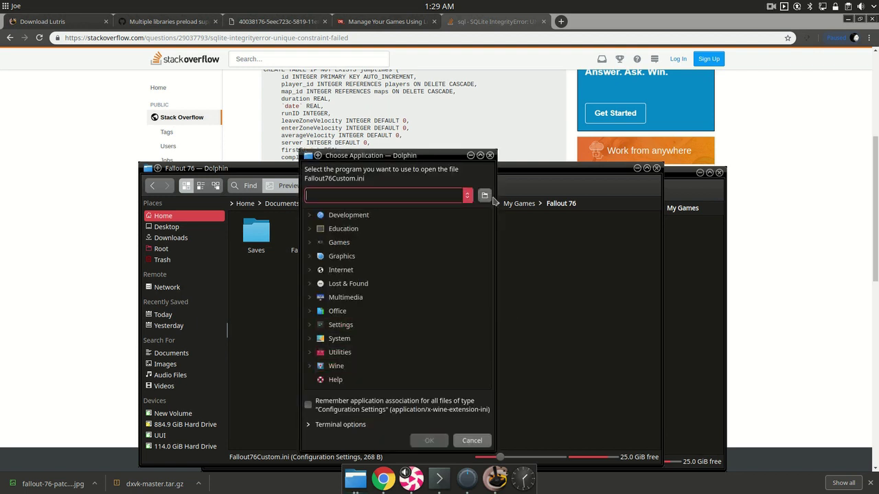
type("kate")
key("Return")
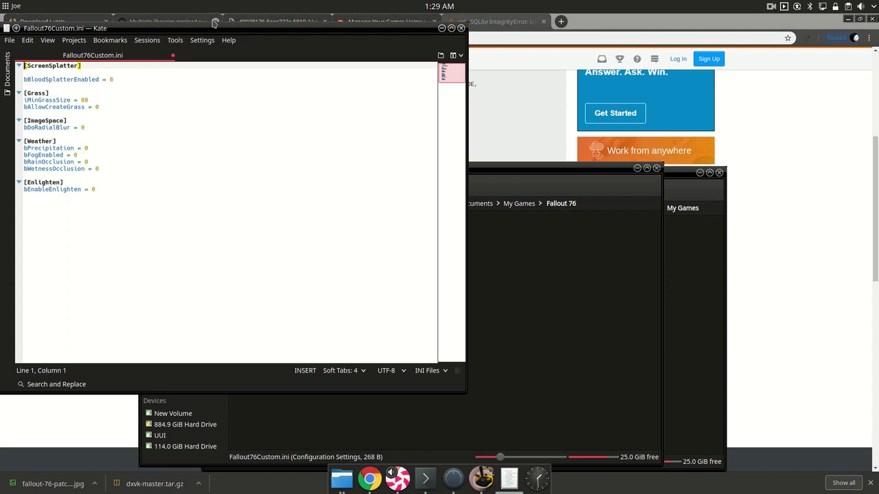
Step: Reposition the editor, review the blood splatter, grass, radial blur, weather and Enlighten settings in Fallout76Custom.ini, and close Kate
left_click_drag(197, 36, 337, 103)
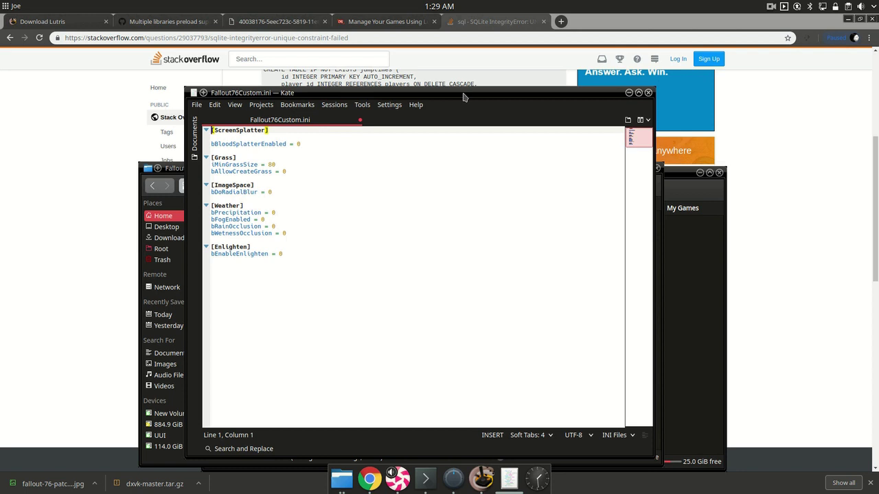
left_click_drag(461, 92, 398, 103)
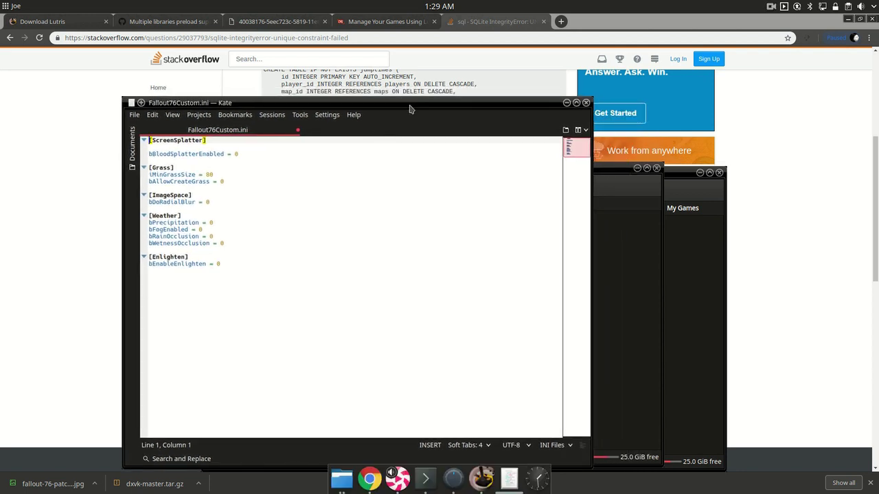
left_click_drag(411, 108, 322, 110)
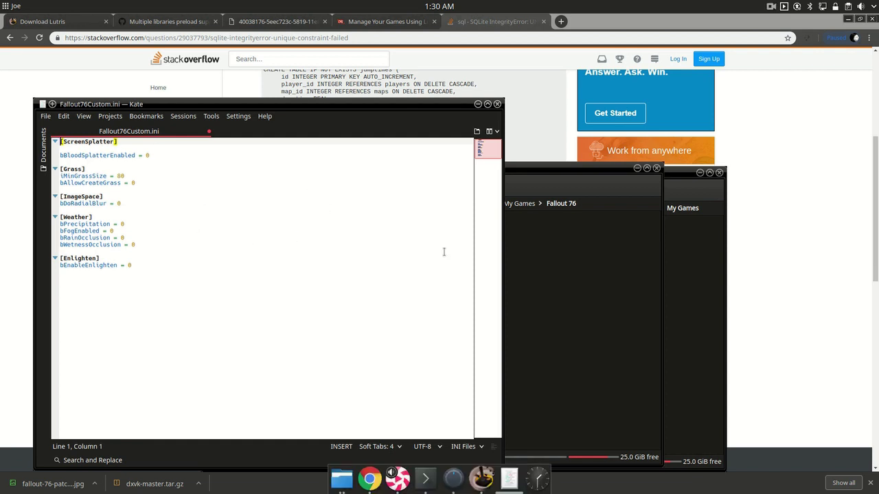
left_click(549, 251)
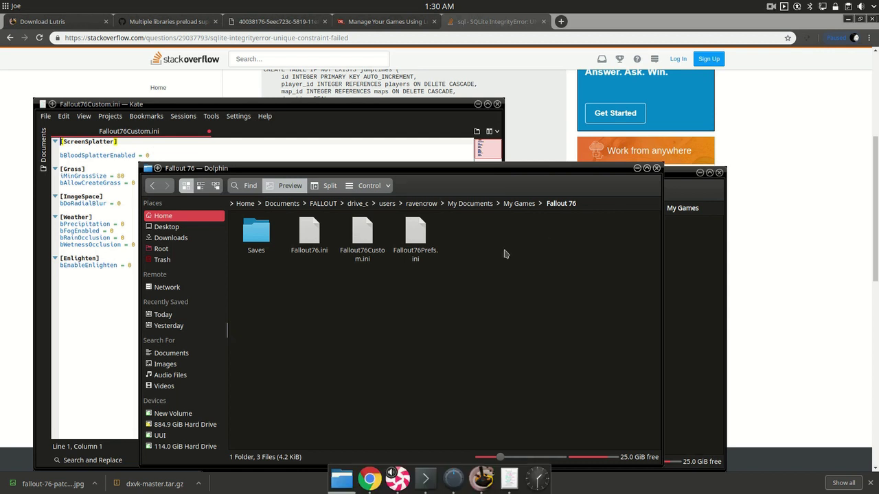
left_click(85, 183)
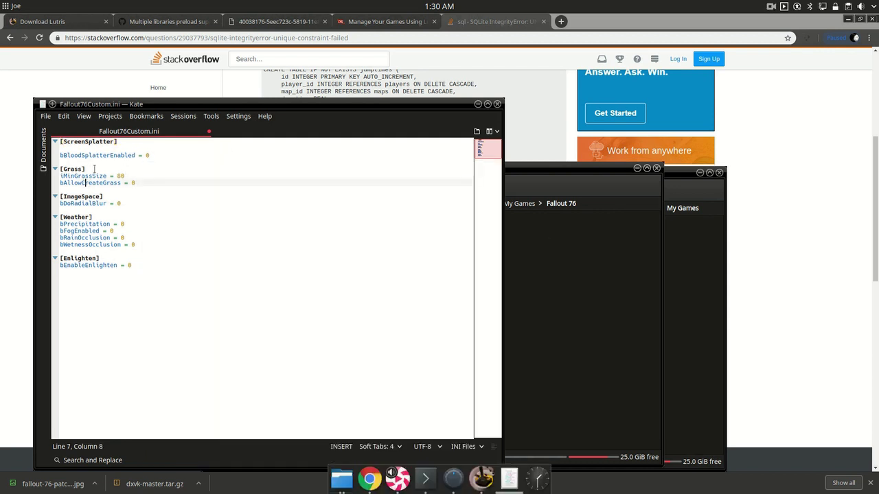
left_click(497, 104)
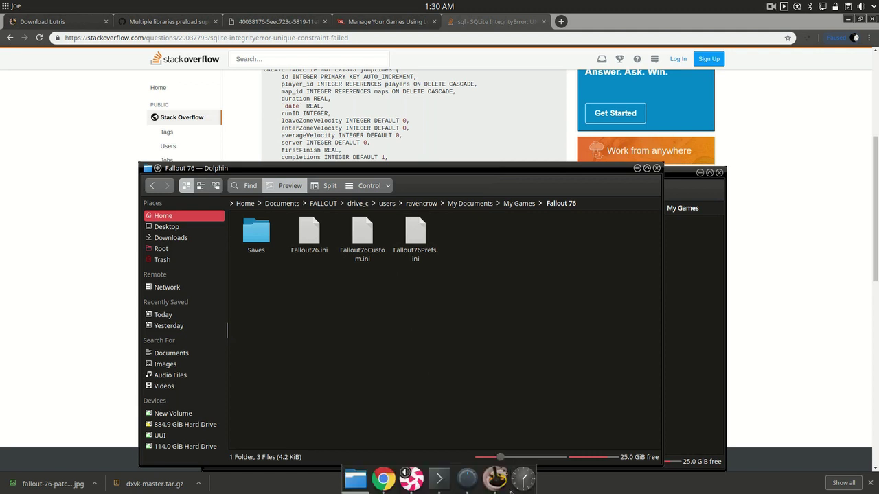
Step: Switch to the running Fallout 76 game, enter the world and walk the character along the road towards the fenced house
left_click(495, 477)
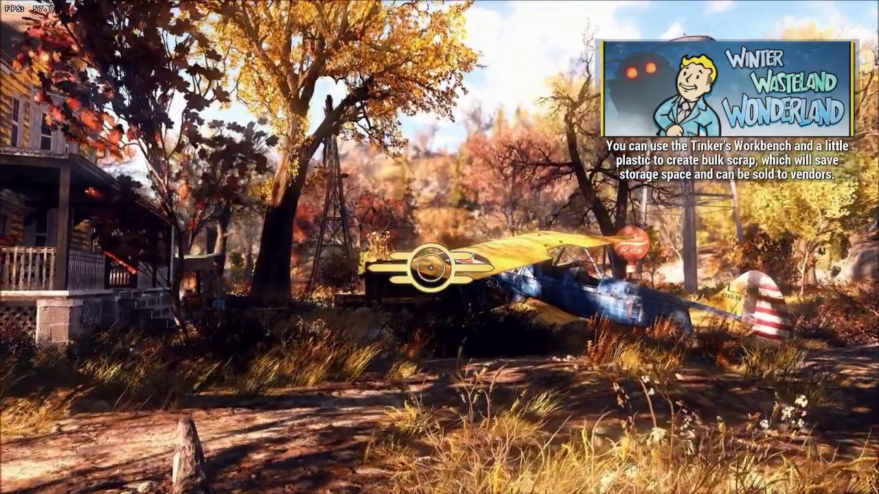
key("Return")
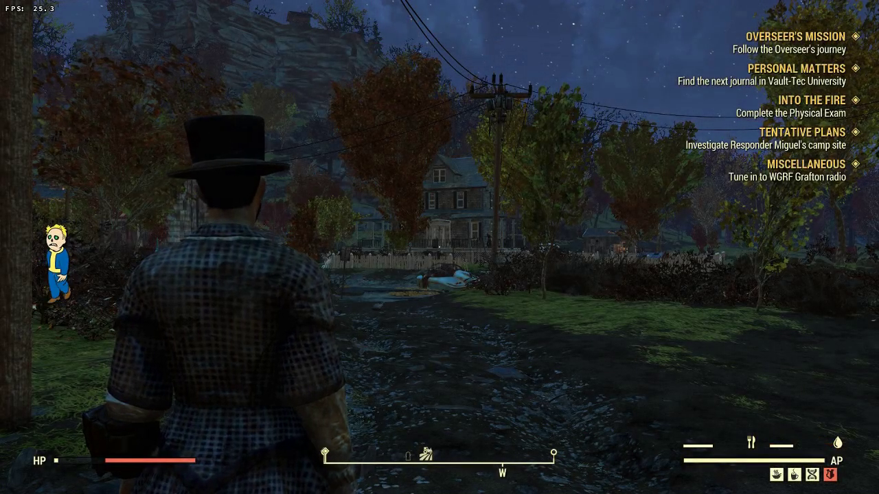
key("w")
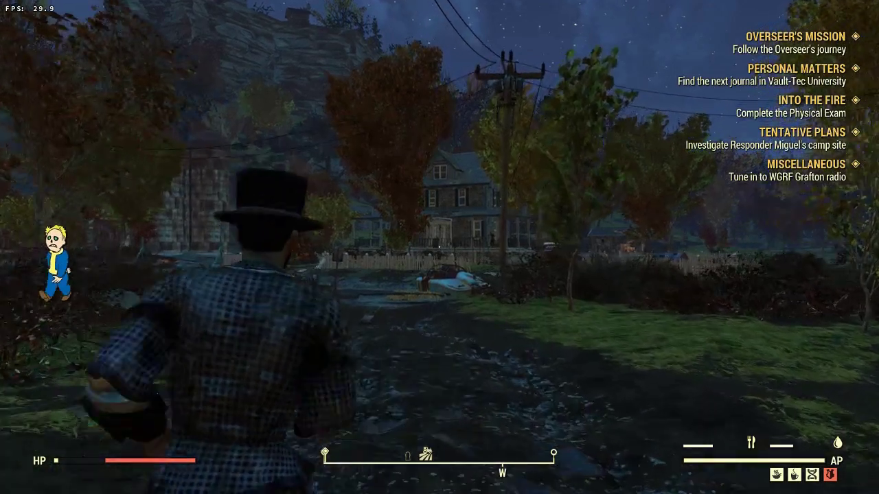
key("w")
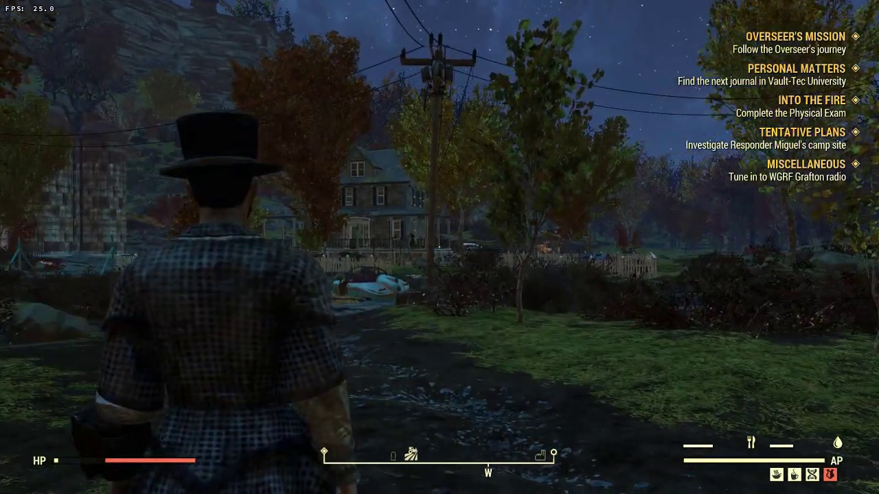
key("w")
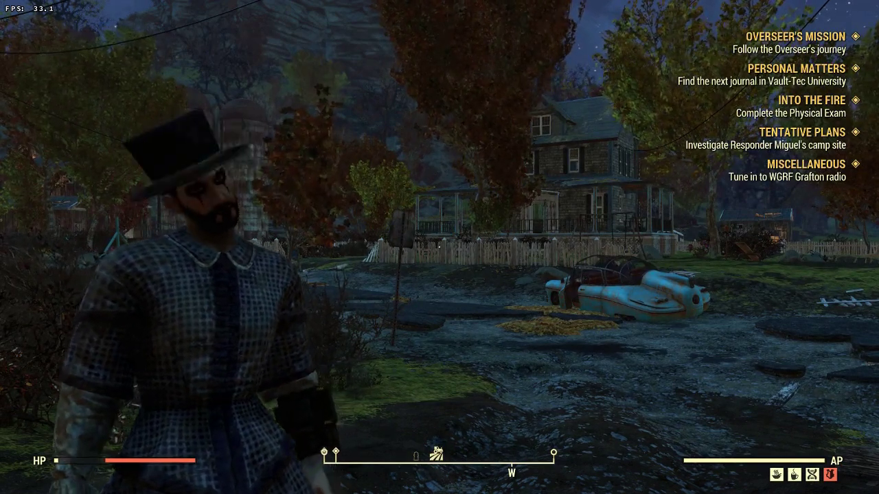
Step: Open the world map, bring up the game's main menu, and choose to quit Fallout 76 to the desktop
key("m")
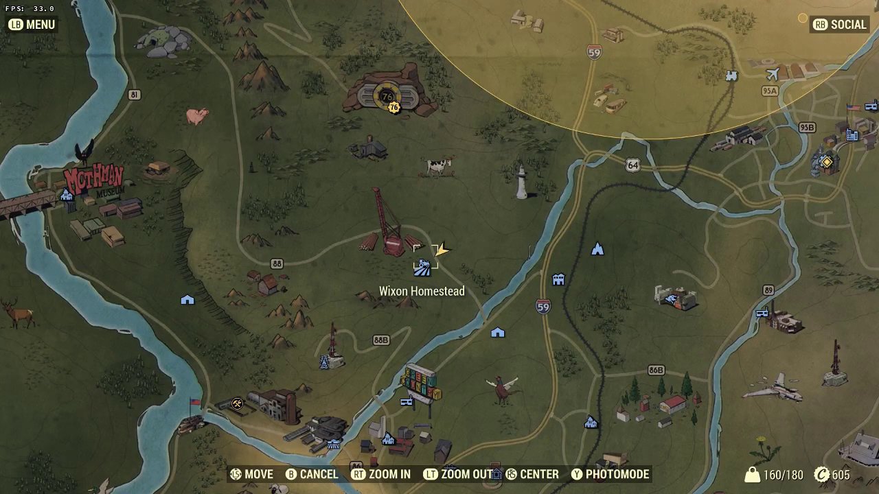
key("Escape")
key("Down")
key("Down")
key("Down")
key("Down")
key("Down")
key("Down")
key("Down")
key("Down")
key("Down")
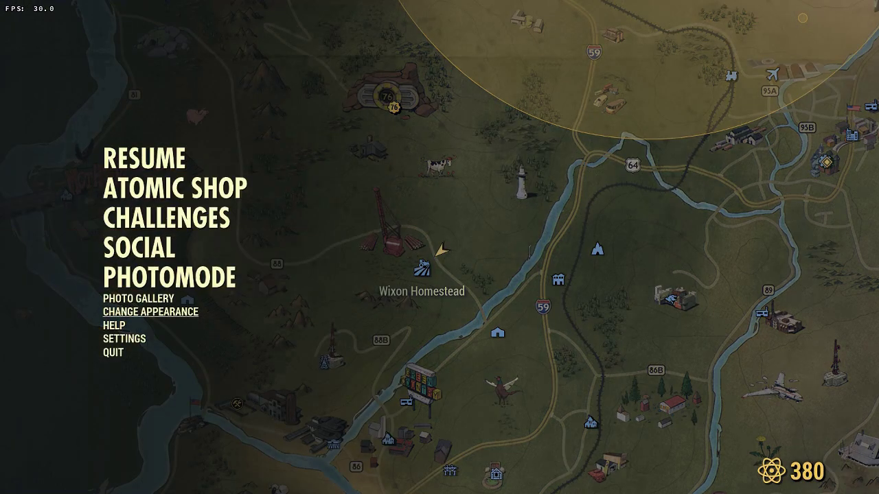
key("Return")
key("Down")
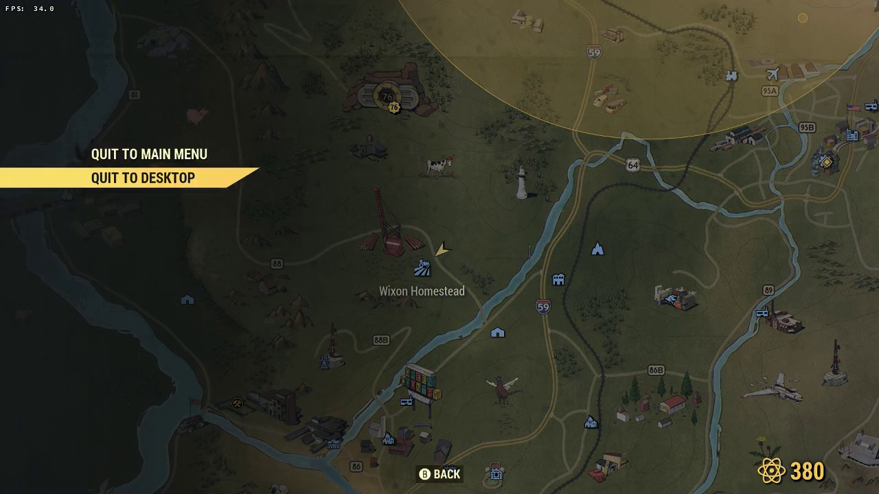